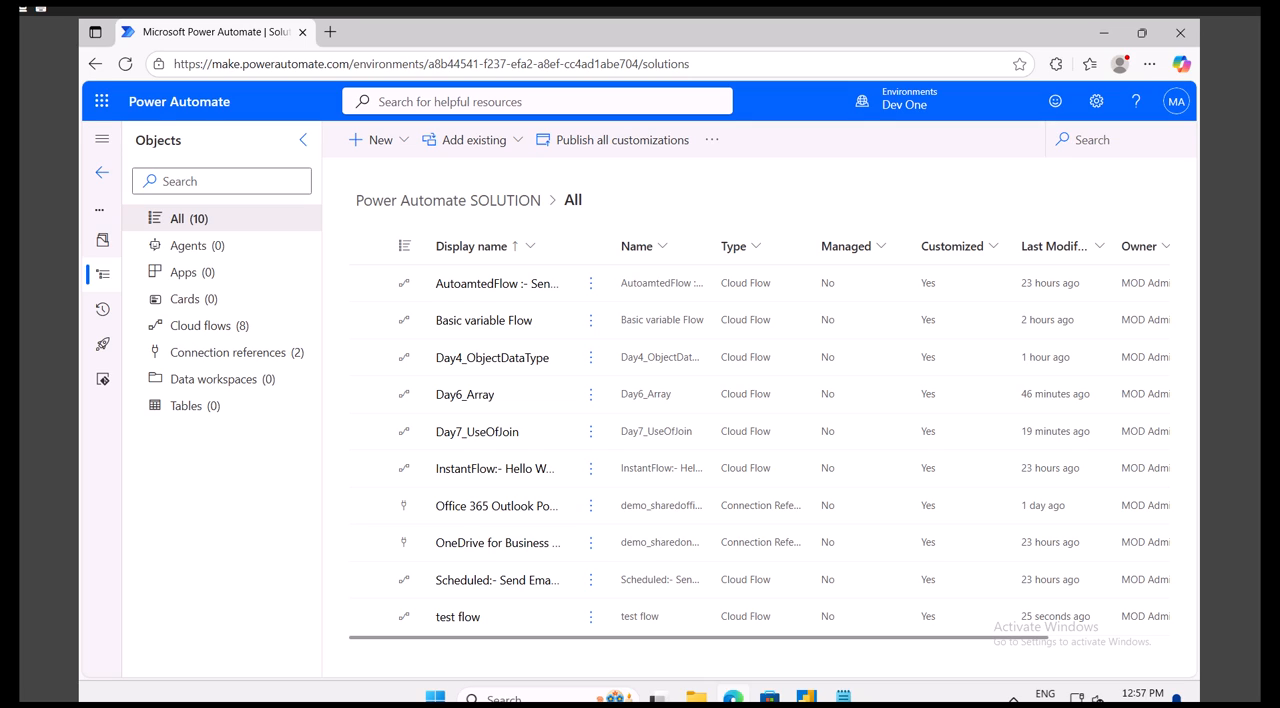
# - Create an instant cloud flow named SelectOperation that uses the Manually trigger a flow trigger
pyautogui.click(393, 145)
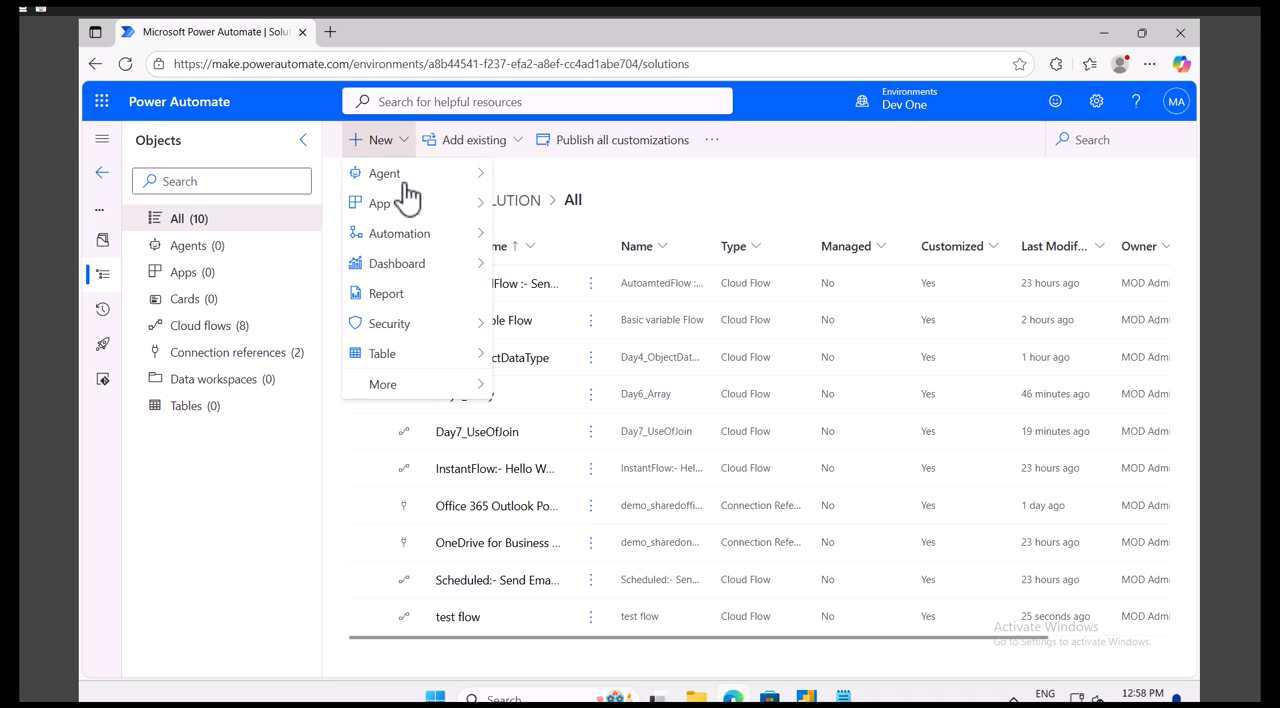
pyautogui.moveTo(432, 238)
pyautogui.moveTo(553, 240)
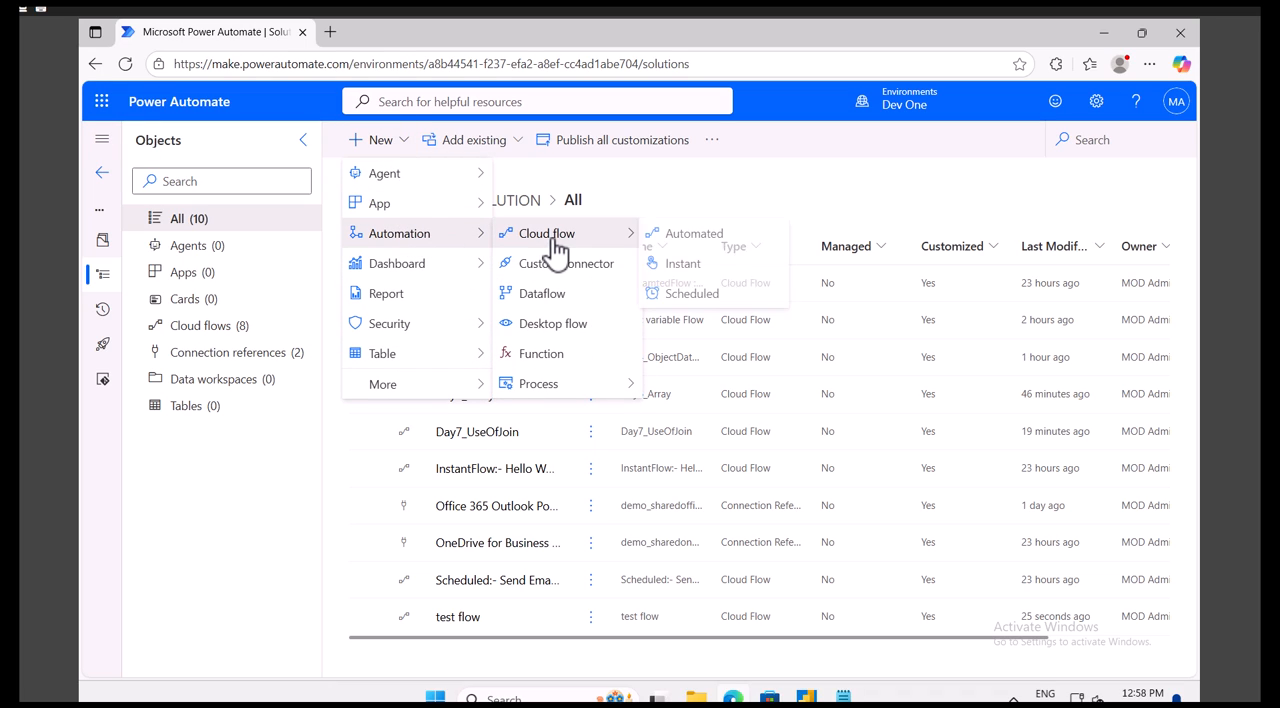
pyautogui.click(686, 264)
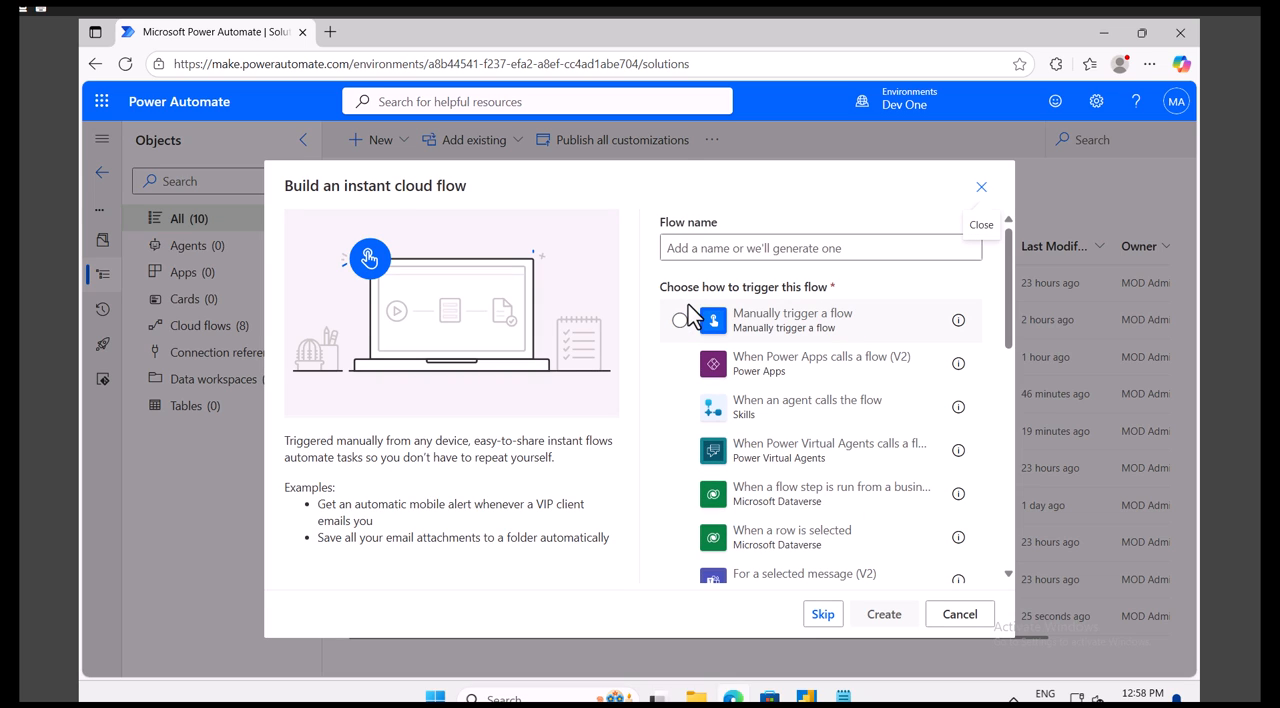
pyautogui.click(765, 318)
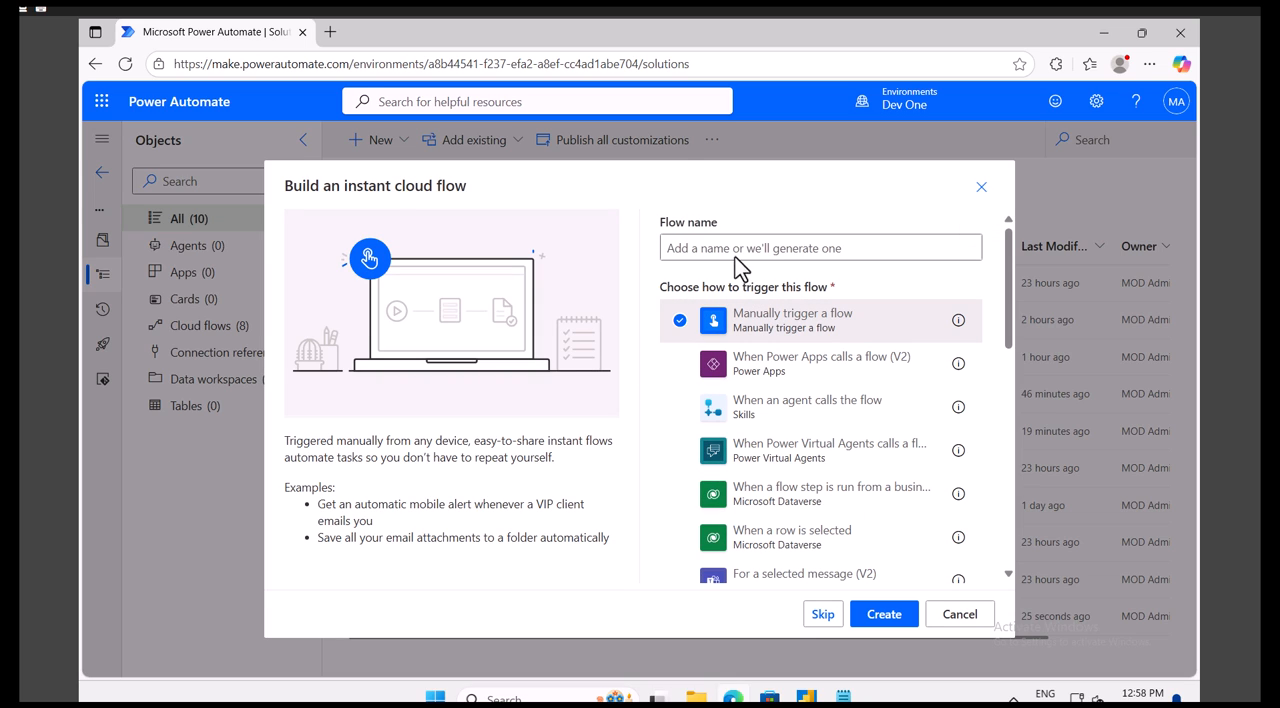
pyautogui.click(734, 248)
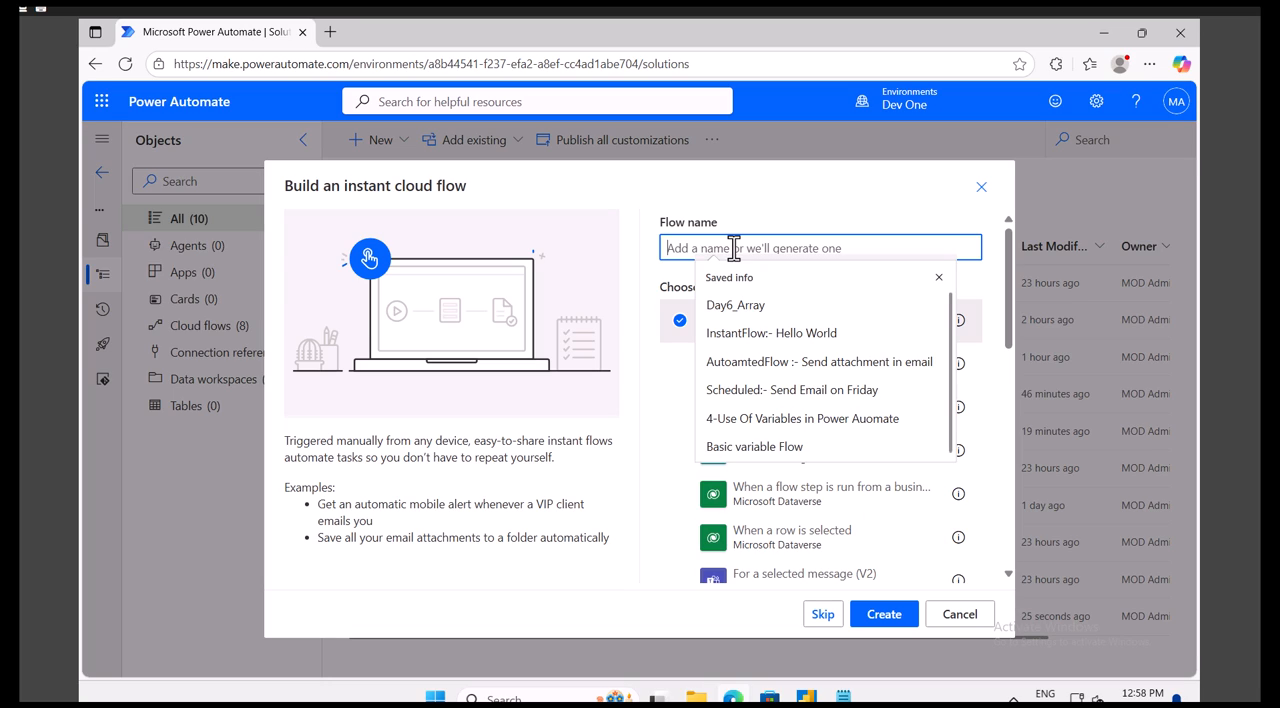
pyautogui.write('SE')
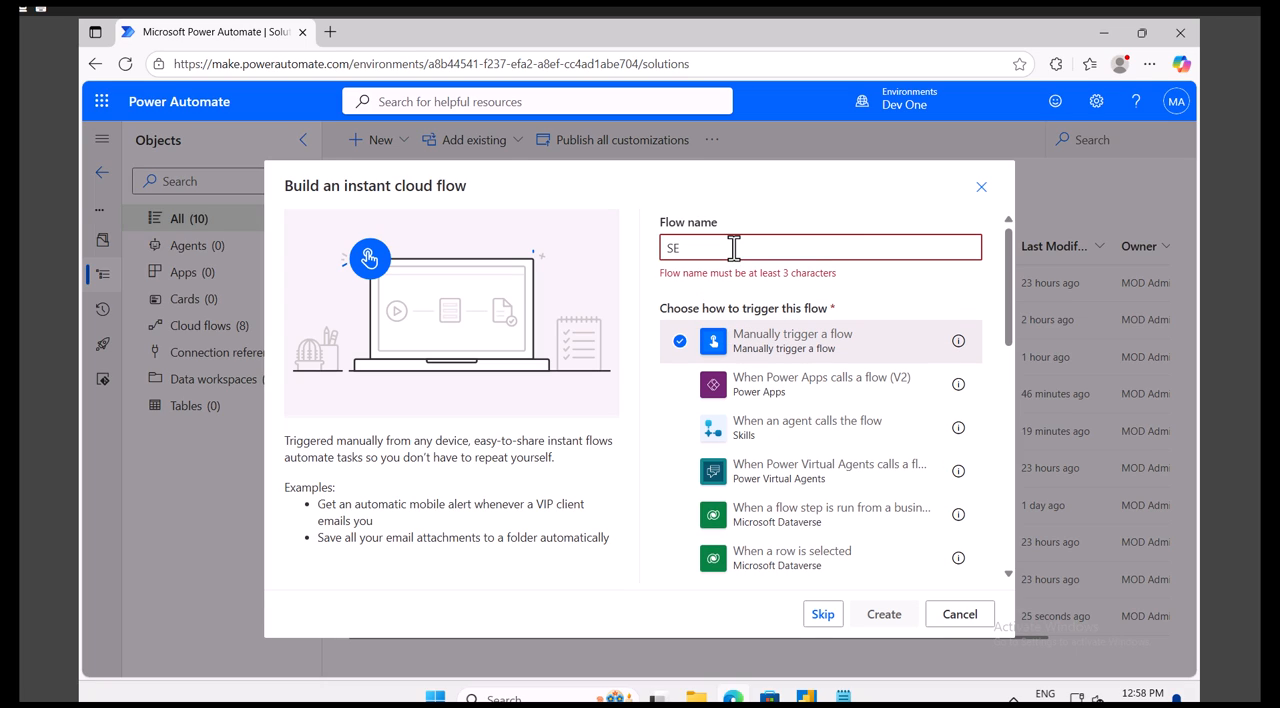
pyautogui.press('BackSpace')
pyautogui.write('elec')
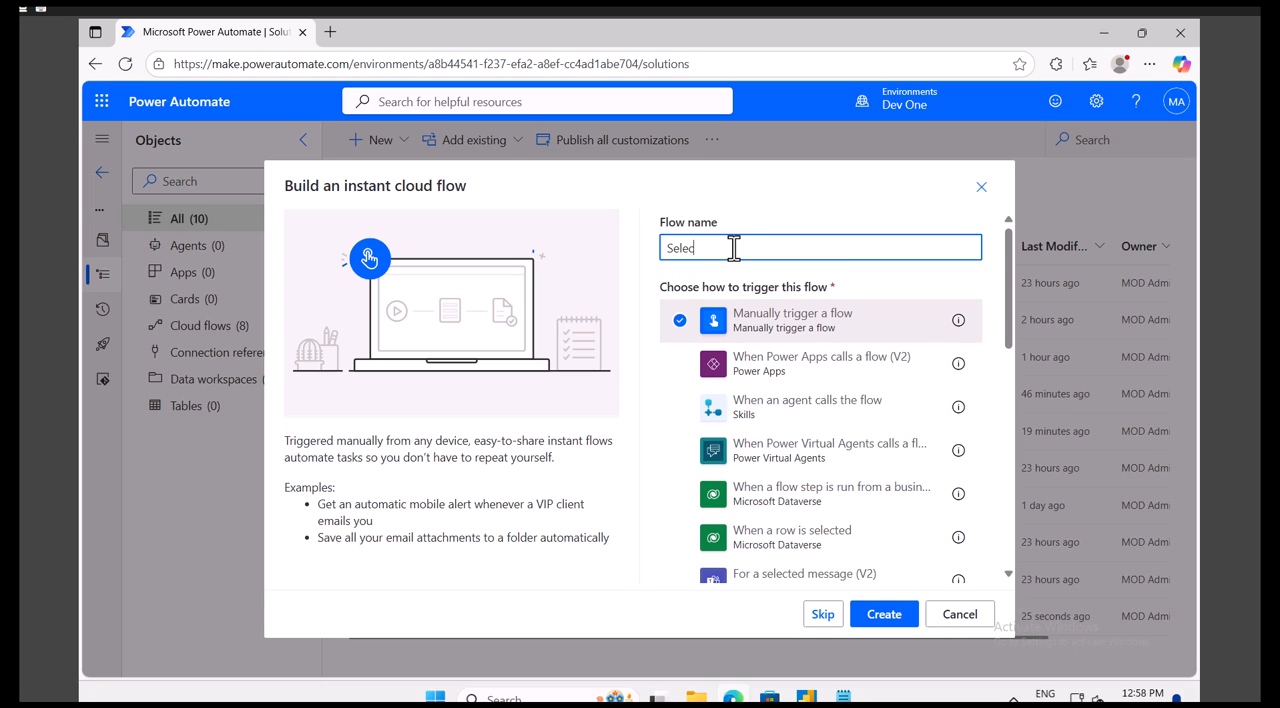
pyautogui.write('tOperation')
pyautogui.click(884, 622)
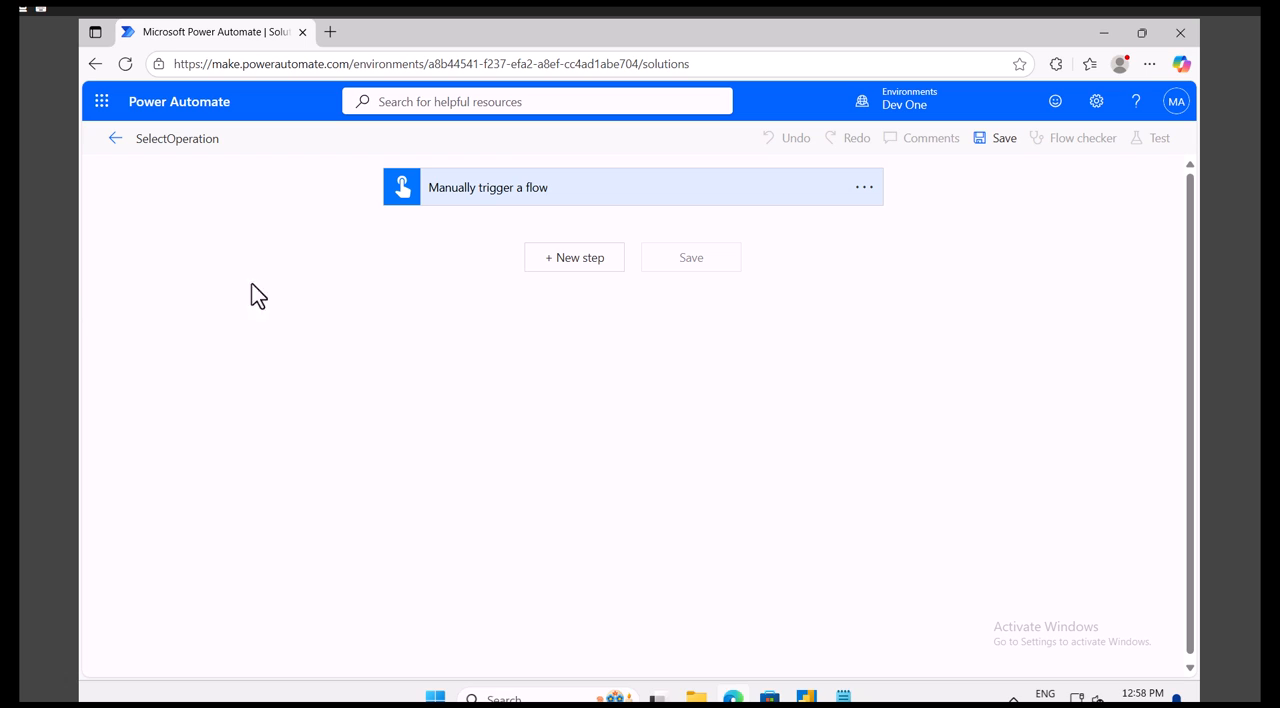
# - Add a Compose action below the manual trigger
pyautogui.click(570, 260)
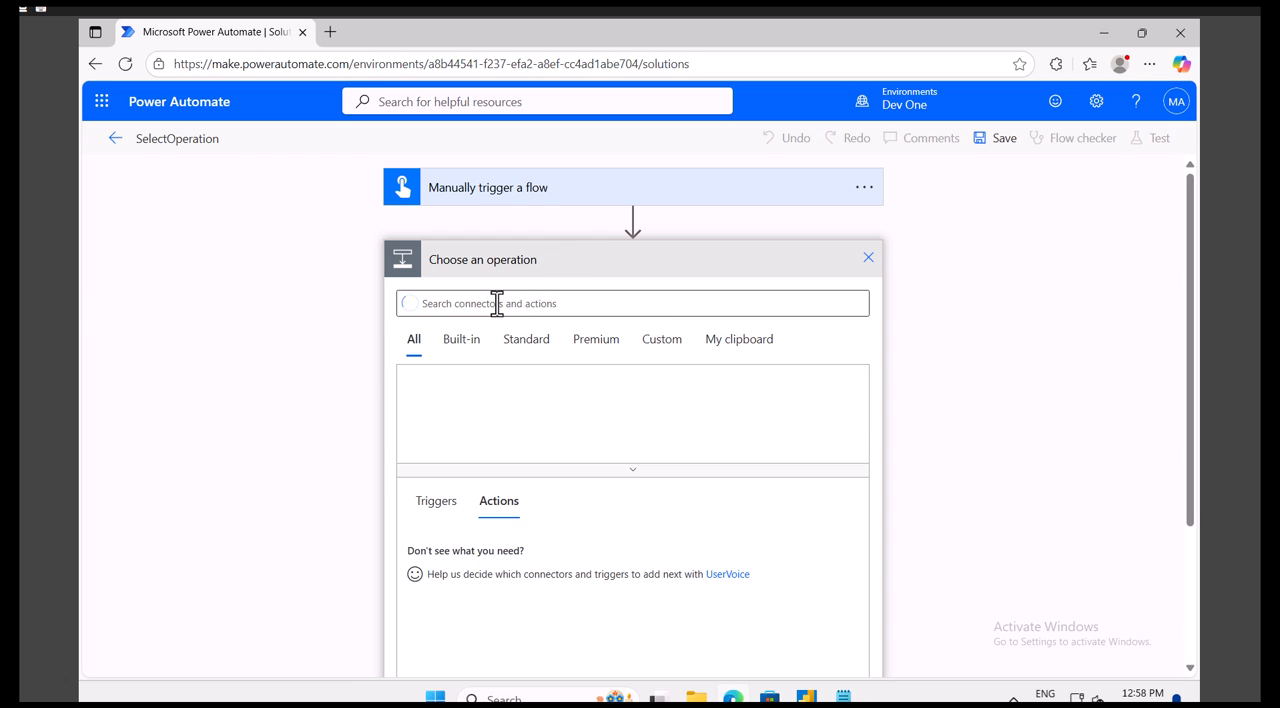
pyautogui.write('compose')
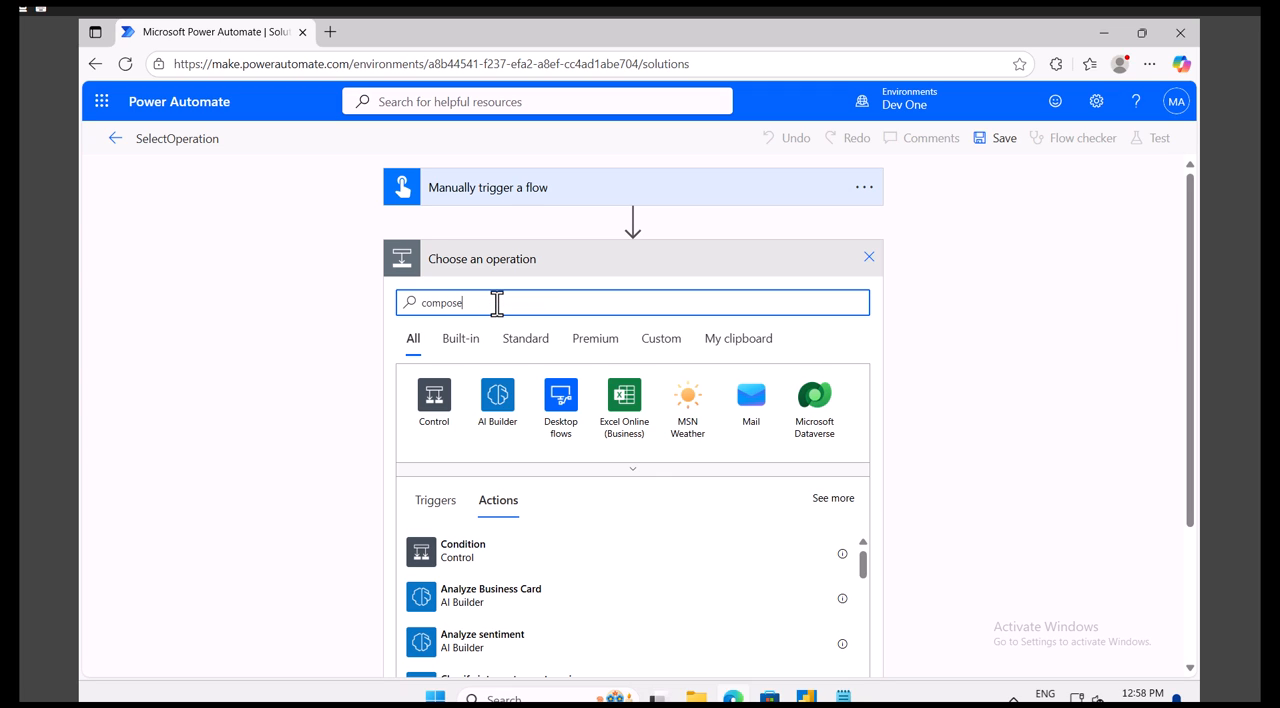
pyautogui.click(455, 552)
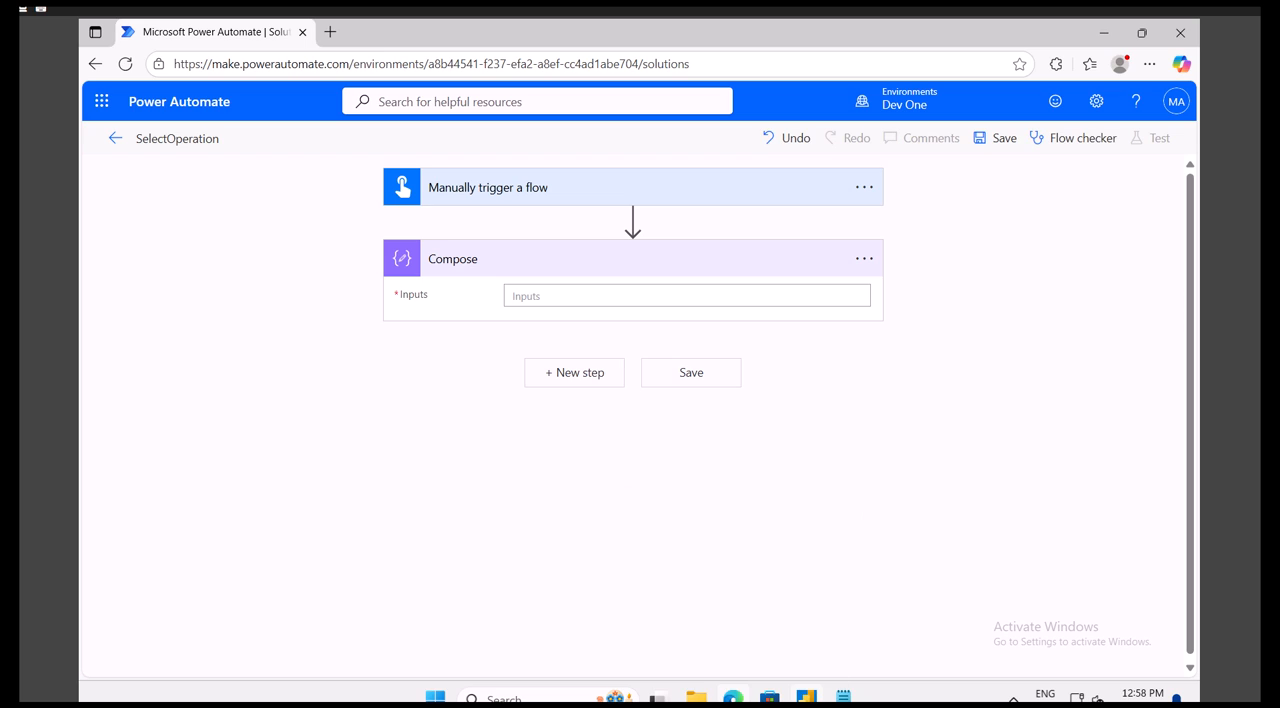
# - Switch to Notepad and write a JSON array skeleton in square brackets holding two empty objects separated by a comma
pyautogui.click(843, 697)
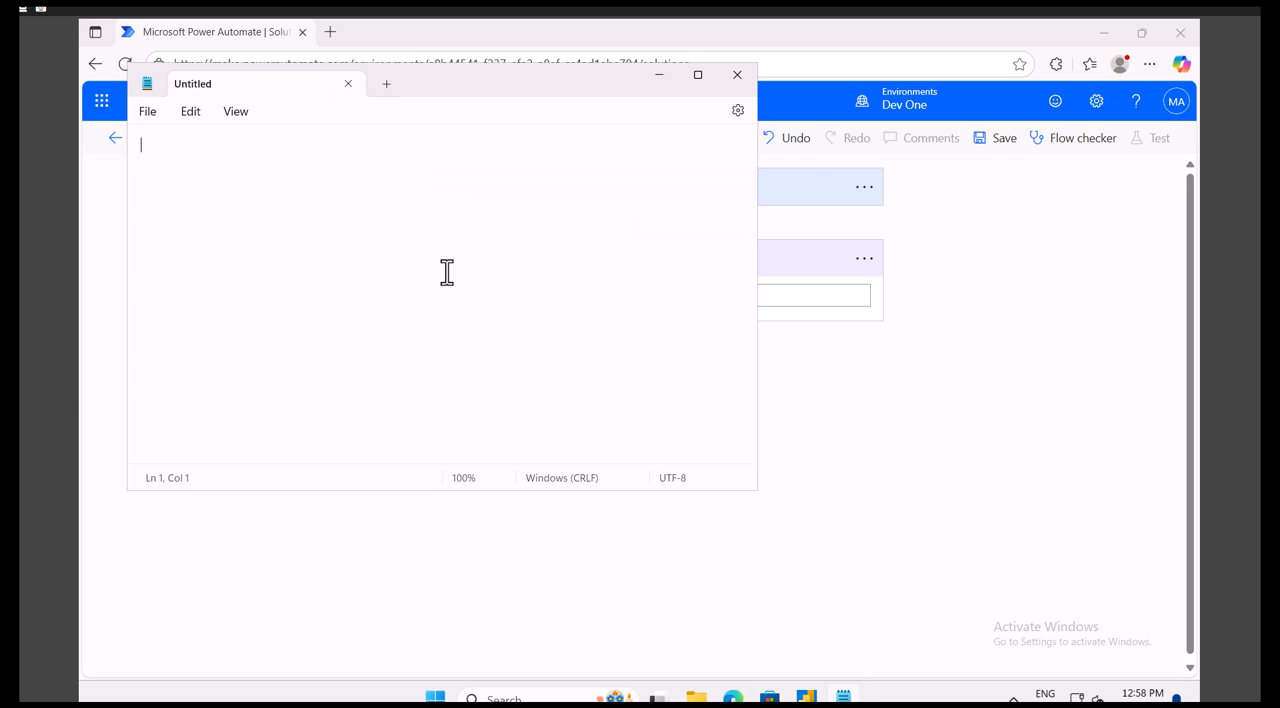
pyautogui.write('[')
pyautogui.press('Return')
pyautogui.write(']')
pyautogui.click(172, 144)
pyautogui.press('Return')
pyautogui.write('{}')
pyautogui.click(165, 162)
pyautogui.write(',')
# - Enter "ProductName":"Keyboard" in the first object of the array
pyautogui.click(148, 161)
pyautogui.write('"ProductName"')
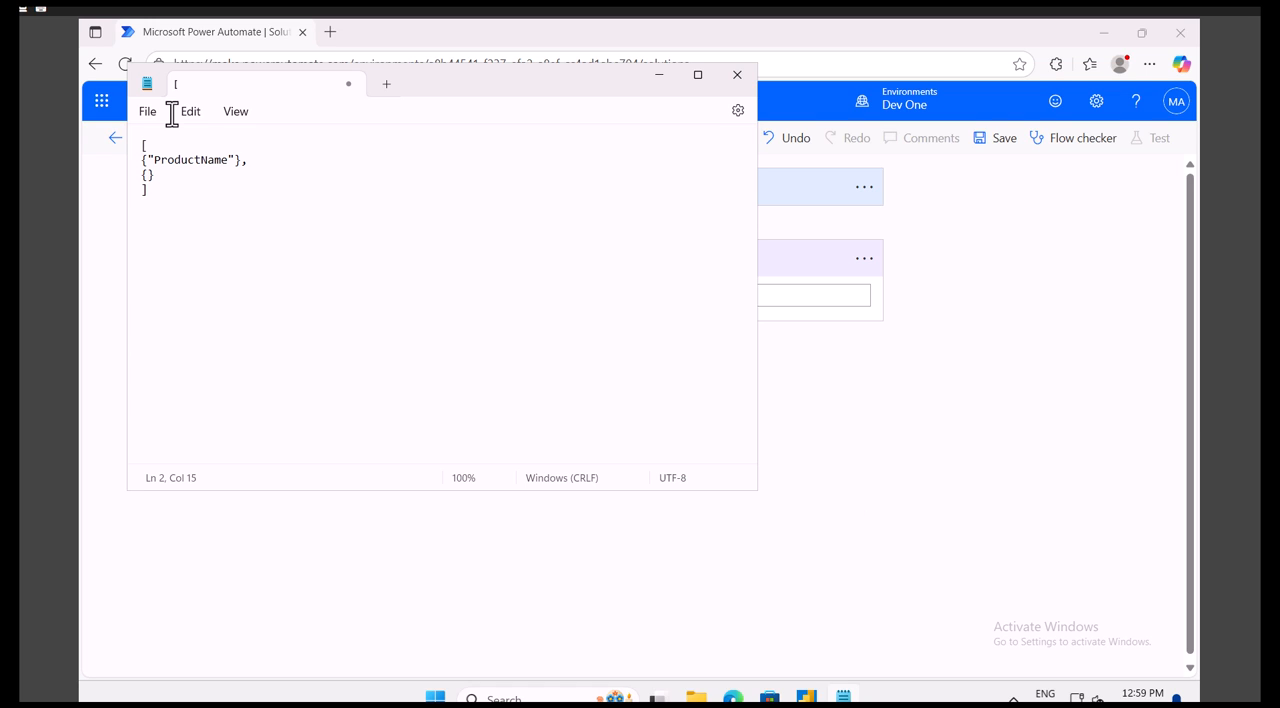
pyautogui.write(':"Keyboard", "Qty":5, "Price":')
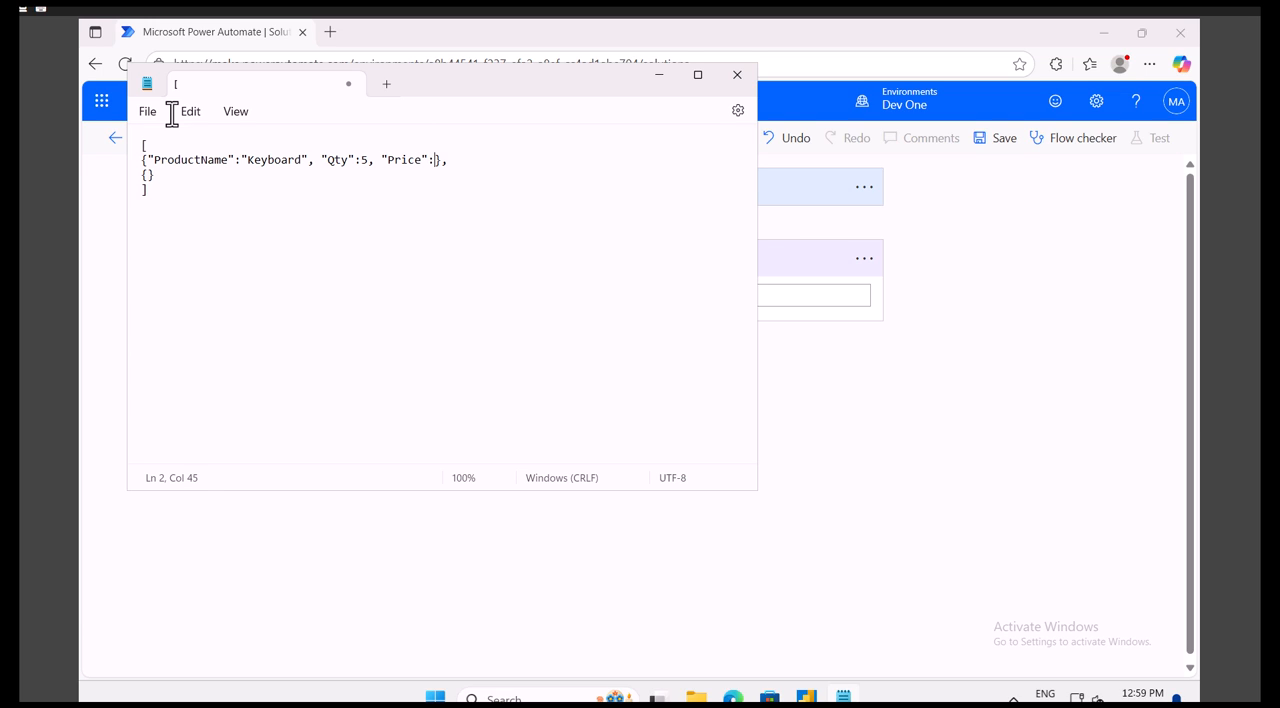
pyautogui.write('1000')
# - Copy the Keyboard object's properties into the empty second object
pyautogui.moveTo(462, 160); pyautogui.dragTo(149, 160)
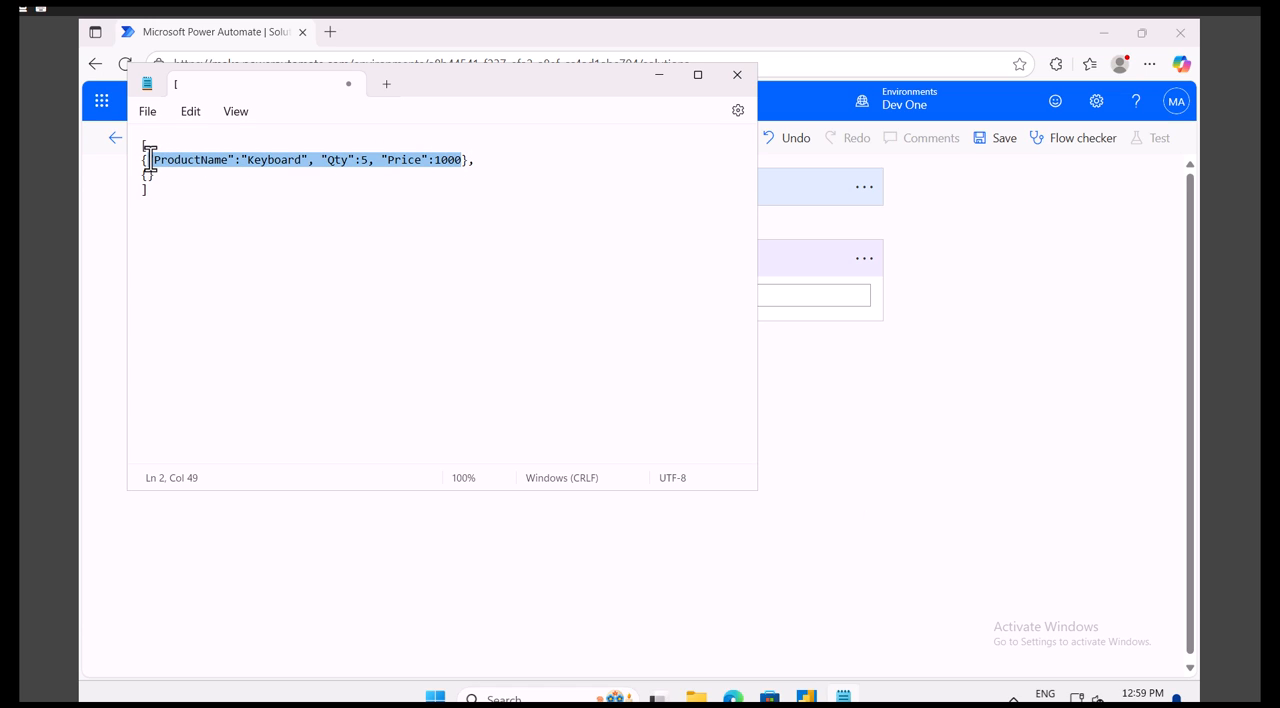
pyautogui.hotkey('ctrl', 'c')
pyautogui.click(148, 176)
pyautogui.hotkey('ctrl', 'v')
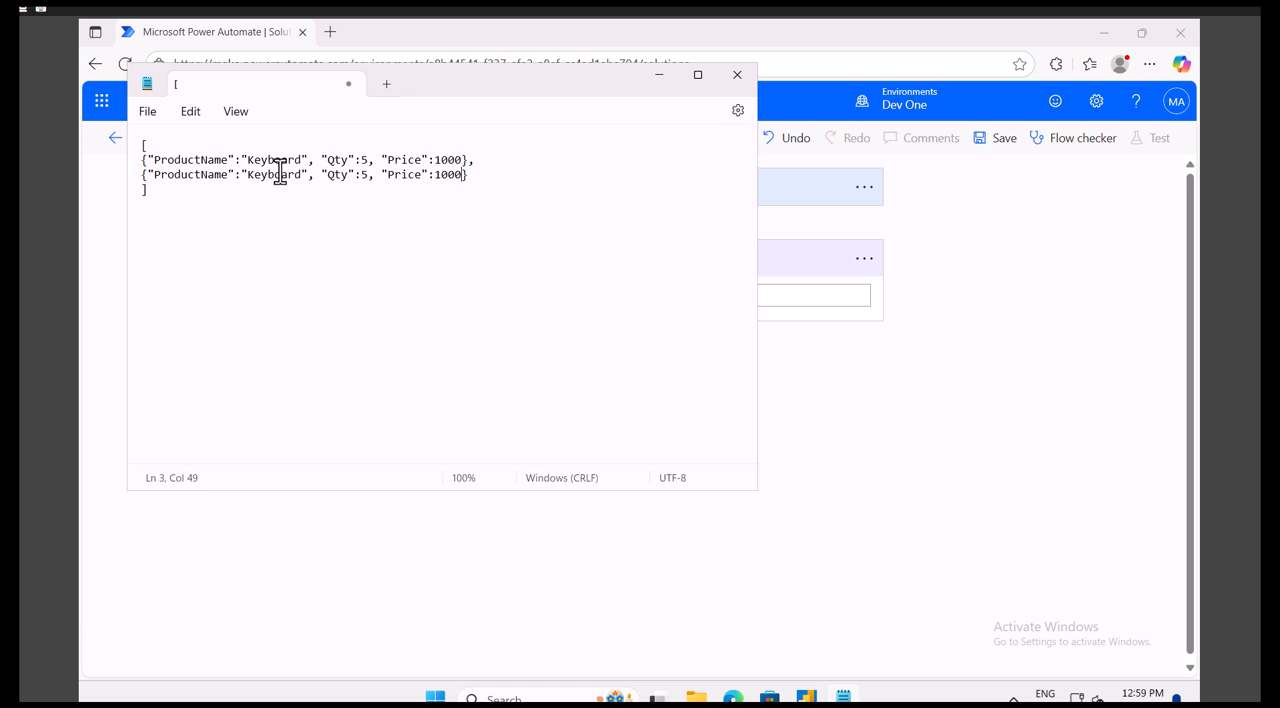
# - Change the second object to ProductName "Mouse", Qty 4 and Price 800
pyautogui.doubleClick(278, 174)
pyautogui.write('MOuse')
pyautogui.press('BackSpace')
pyautogui.press('BackSpace')
pyautogui.press('BackSpace')
pyautogui.press('BackSpace')
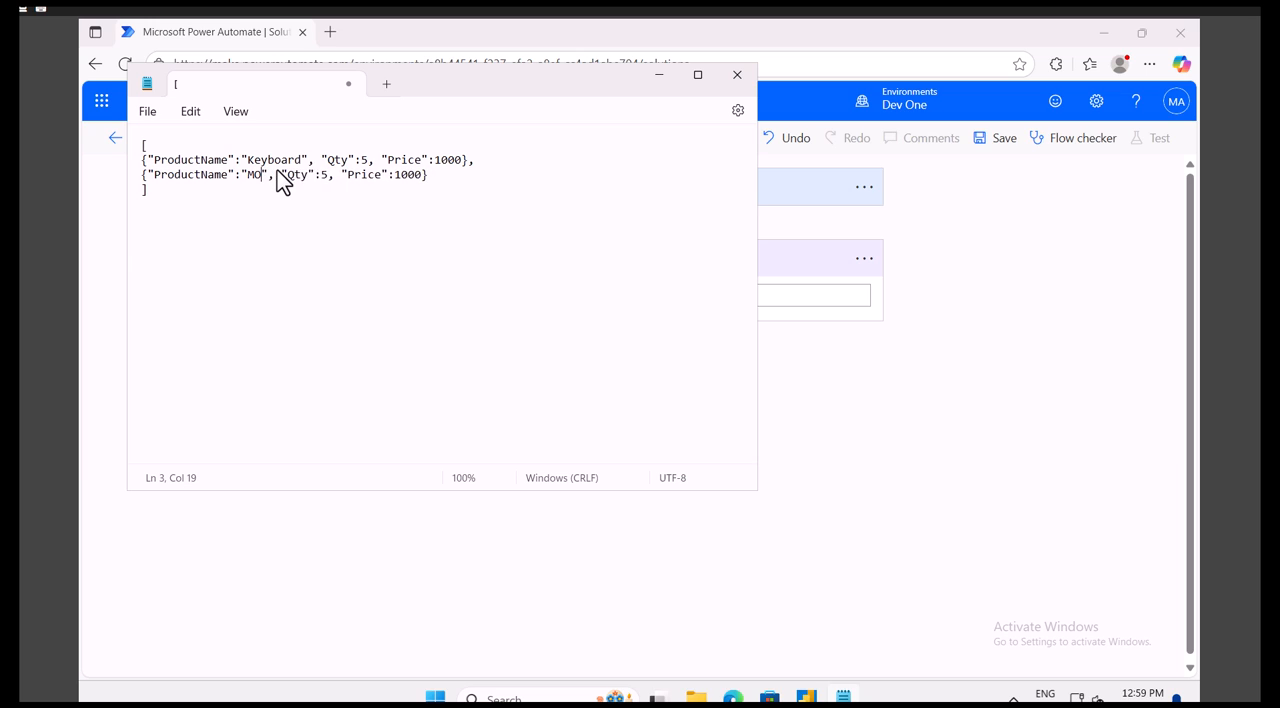
pyautogui.write('ouse')
pyautogui.click(342, 175)
pyautogui.press('Delete')
pyautogui.write('4')
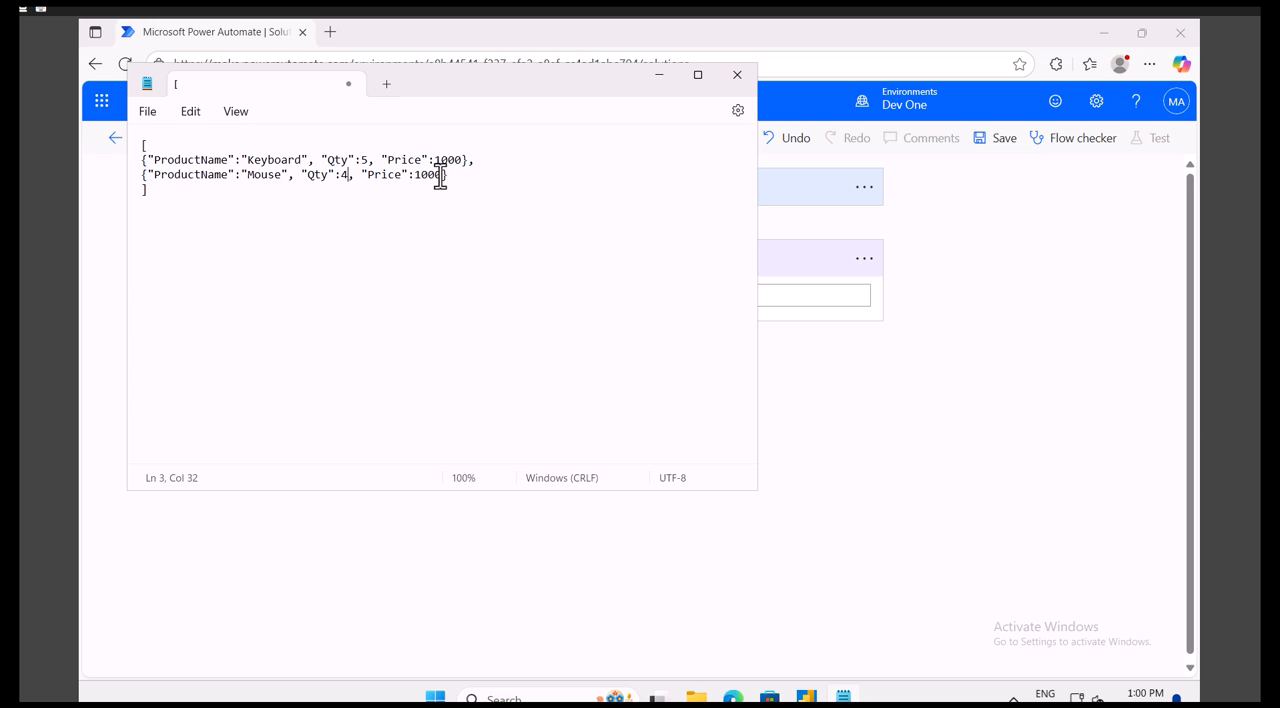
pyautogui.doubleClick(424, 176)
pyautogui.write('800')
pyautogui.press('Down')
# - Duplicate the whole JSON array below the original, leaving a blank line between them
pyautogui.keyDown('shift'); pyautogui.click(142, 145); pyautogui.keyUp('shift')
pyautogui.rightClick(148, 168)
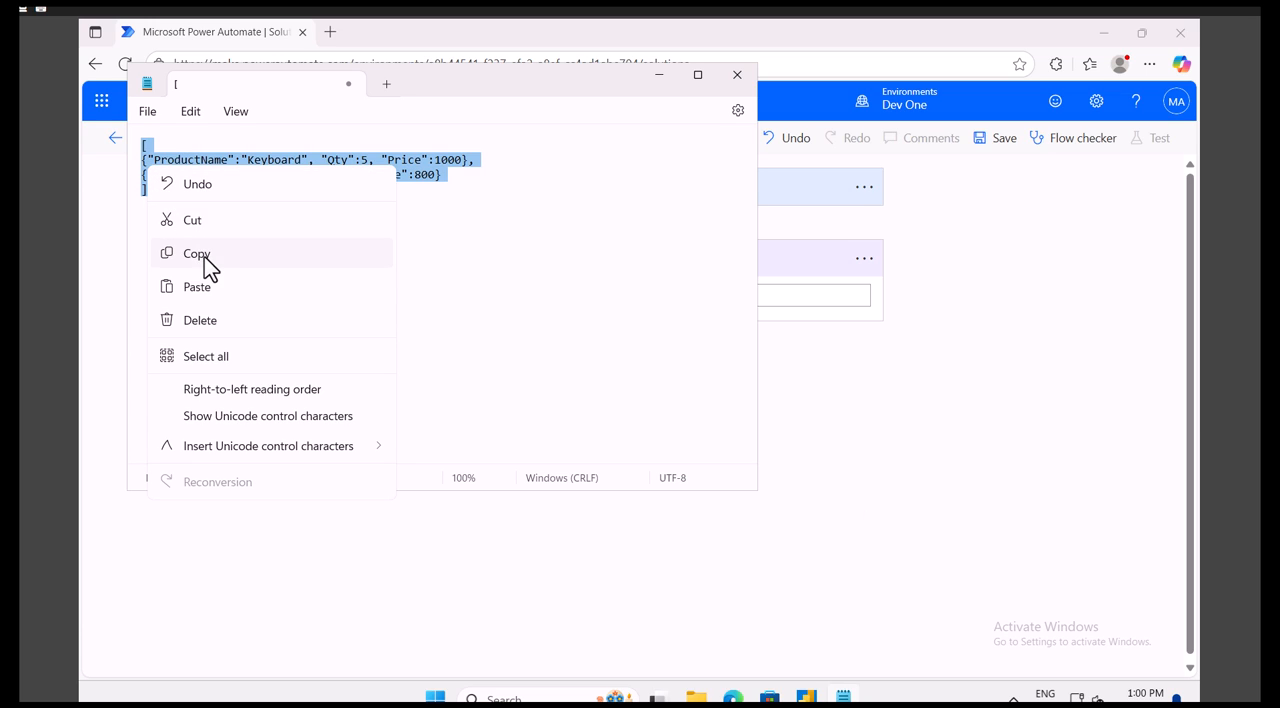
pyautogui.click(205, 257)
pyautogui.click(182, 200)
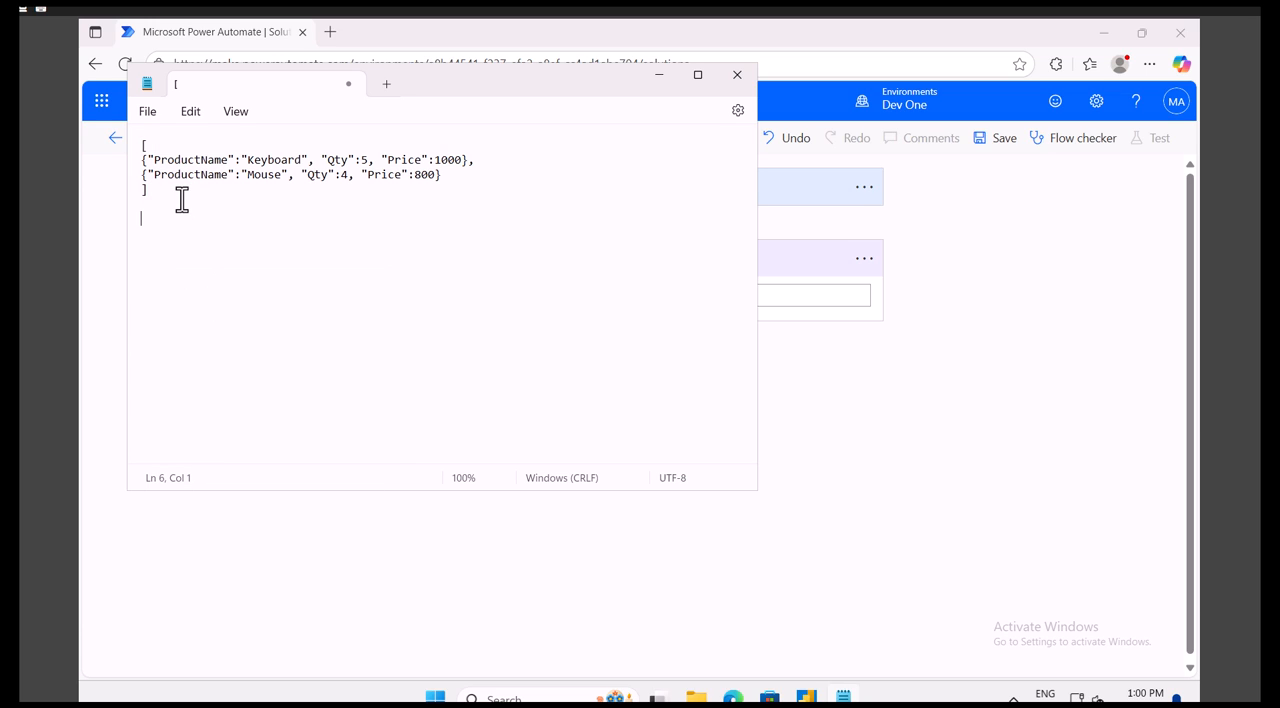
pyautogui.hotkey('ctrl', 'v')
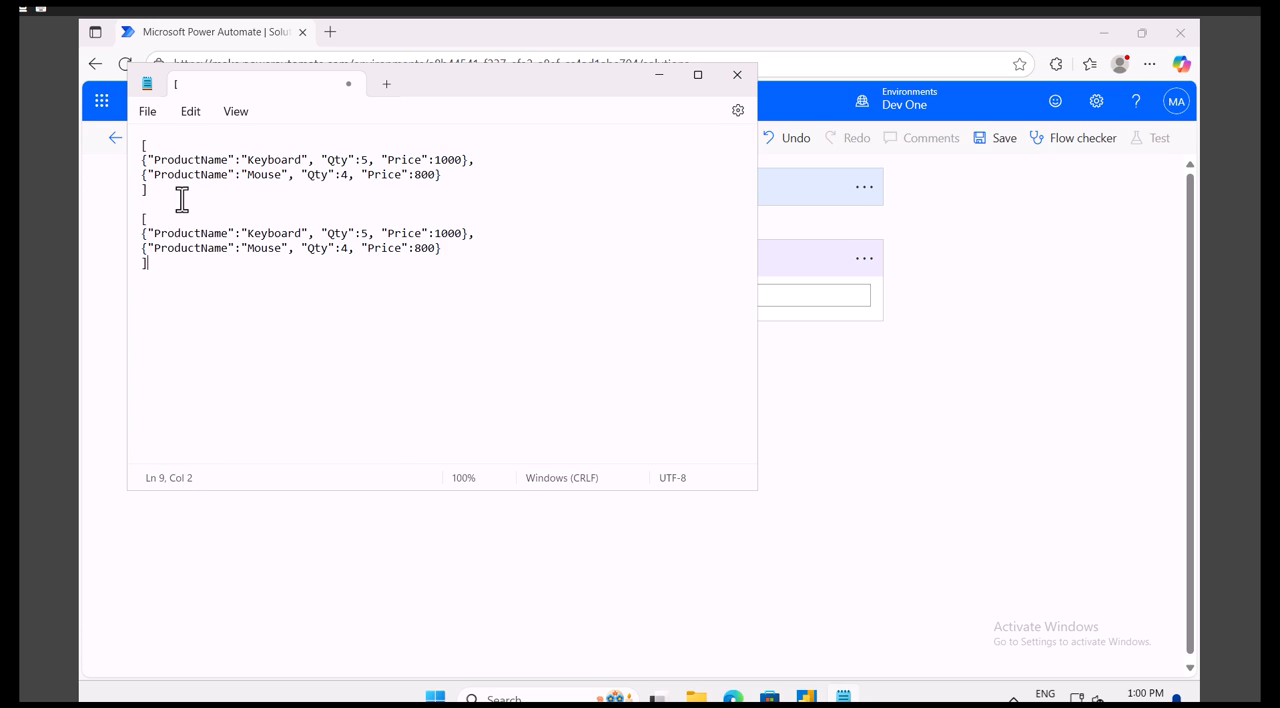
# - Rename the Qty key to TotalPrice in both objects of the second array
pyautogui.moveTo(322, 233); pyautogui.dragTo(381, 233)
pyautogui.doubleClick(336, 233)
pyautogui.write('TotalPrie')
pyautogui.press('BackSpace')
pyautogui.write('ce')
pyautogui.click(363, 233)
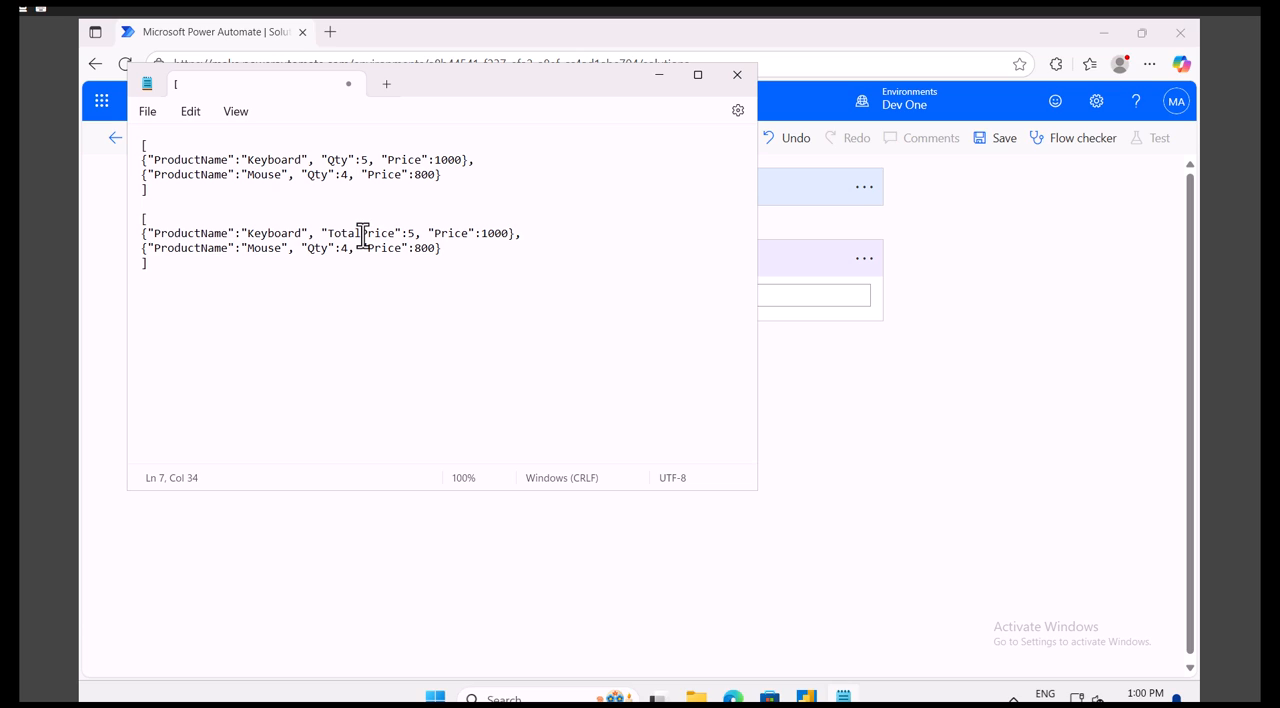
pyautogui.doubleClick(363, 233)
pyautogui.doubleClick(325, 248)
pyautogui.hotkey('ctrl', 'v')
# - Set TotalPrice in the second array to 5000 for Keyboard and 3200 for Mouse
pyautogui.click(418, 233)
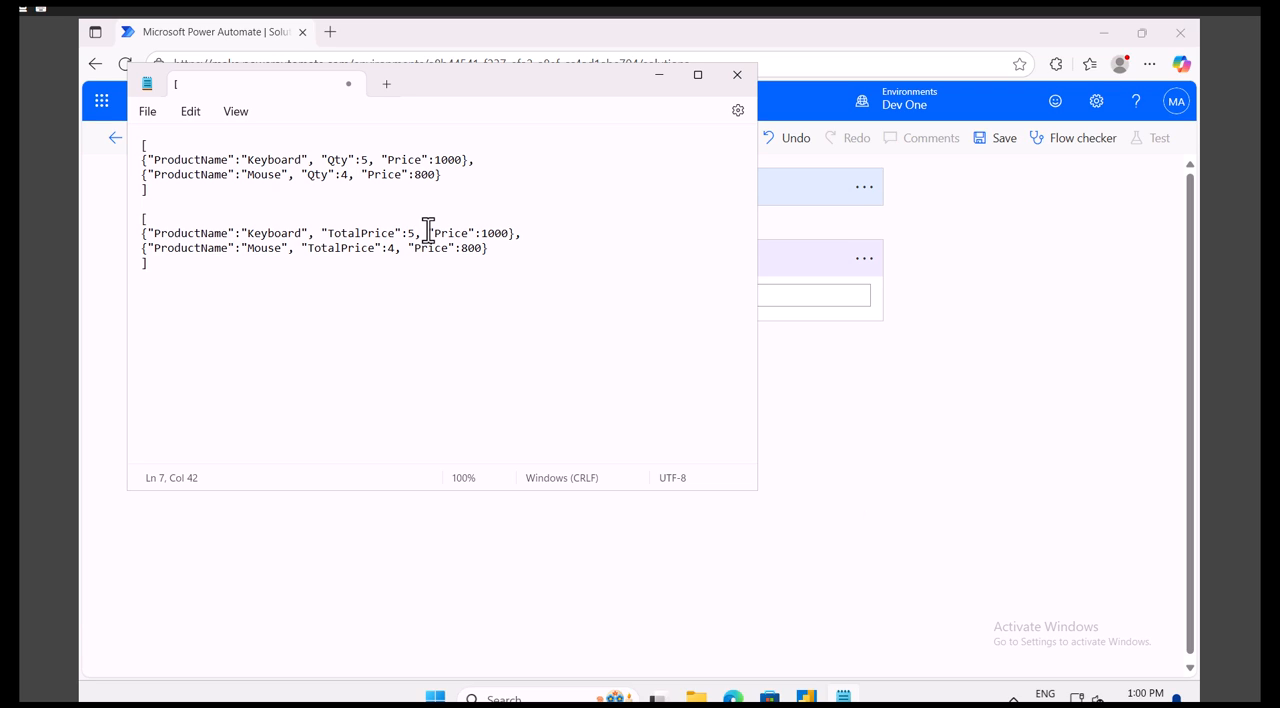
pyautogui.write('000')
pyautogui.click(396, 249)
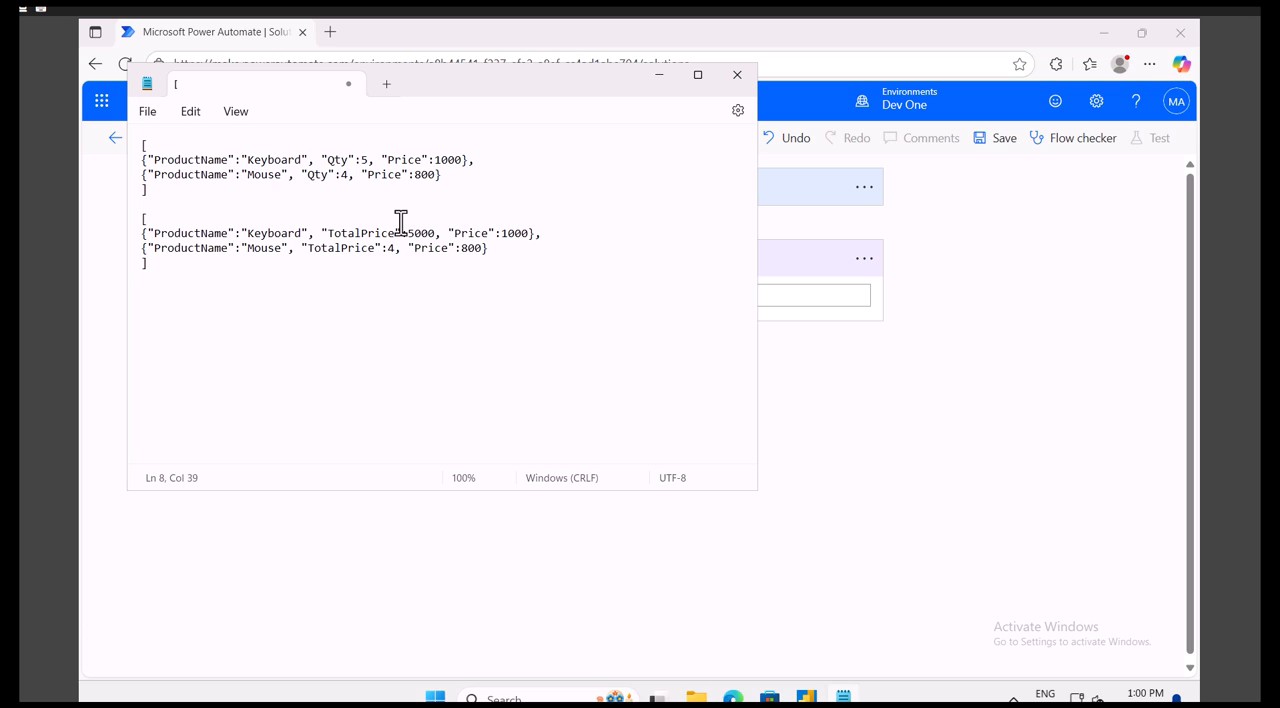
pyautogui.press('BackSpace')
pyautogui.write('3200')
# - Remove the Price property from both objects in the second array, including its leftover digit
pyautogui.moveTo(415, 249); pyautogui.dragTo(500, 249)
pyautogui.press('Delete')
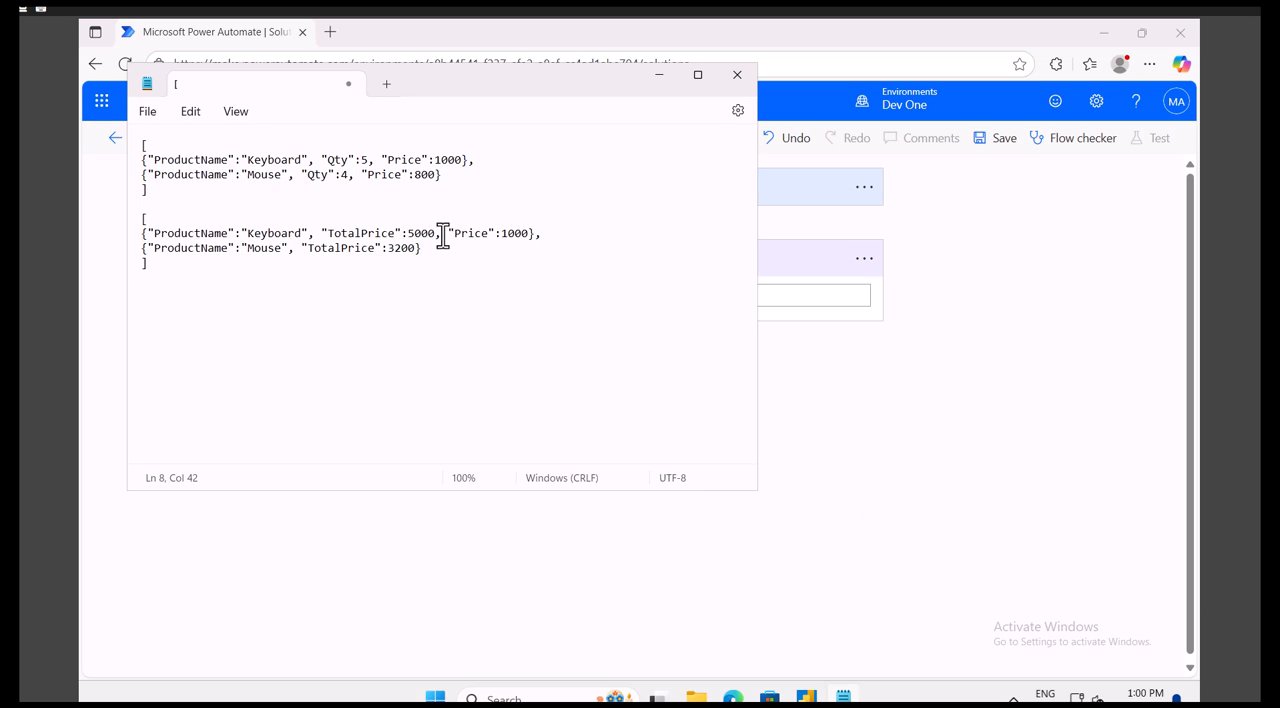
pyautogui.moveTo(436, 236); pyautogui.dragTo(528, 234)
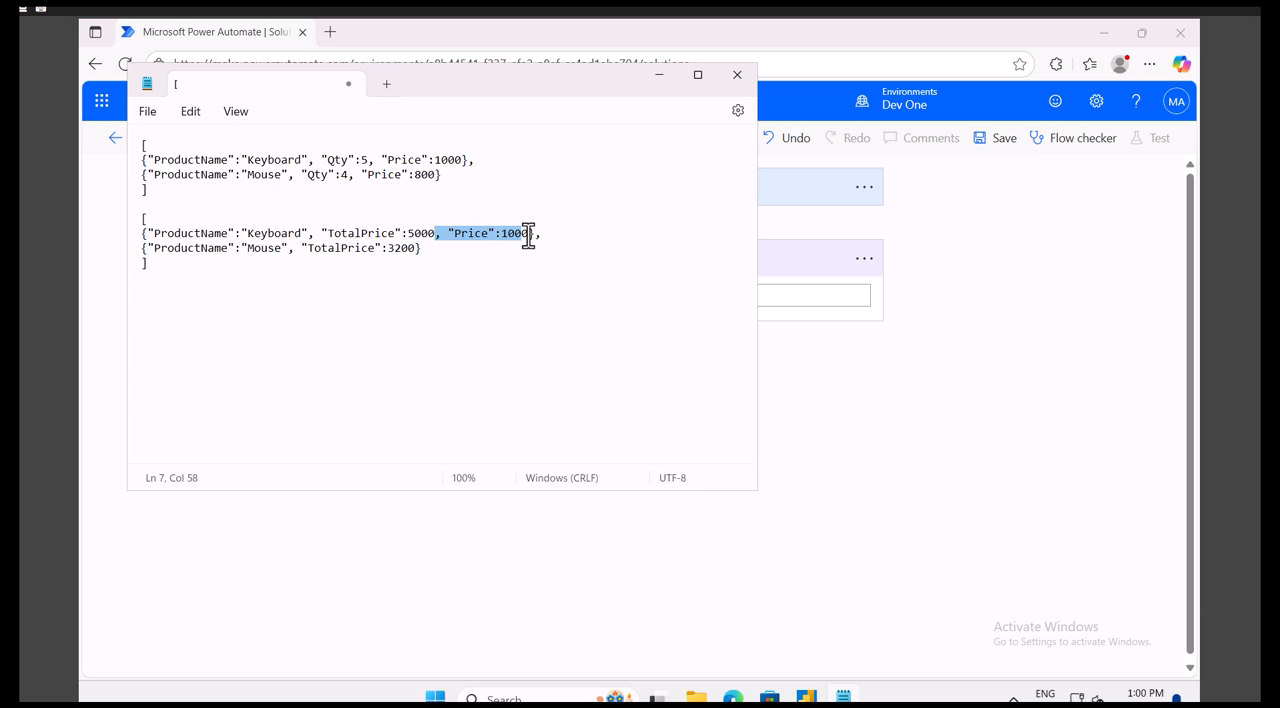
pyautogui.press('Delete')
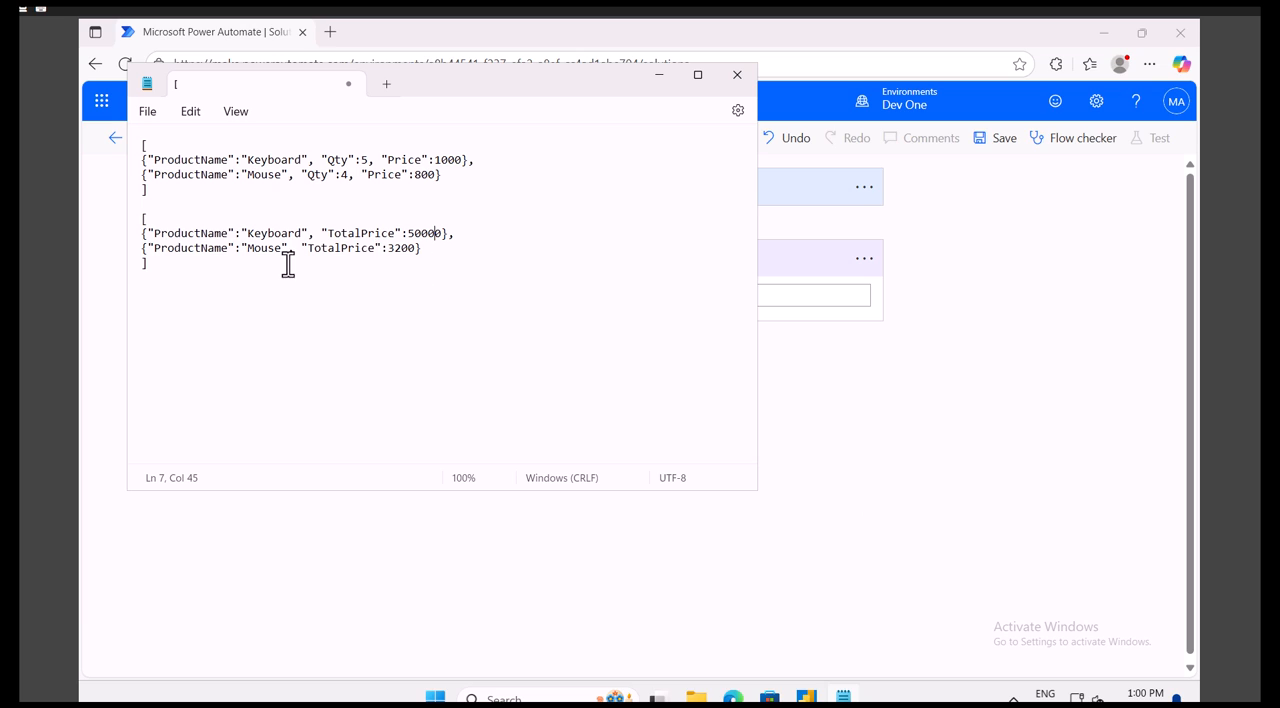
pyautogui.press('BackSpace')
# - Copy the first array with Qty and Price into the Inputs of the flow's Compose action in Power Automate
pyautogui.moveTo(149, 191); pyautogui.dragTo(131, 140)
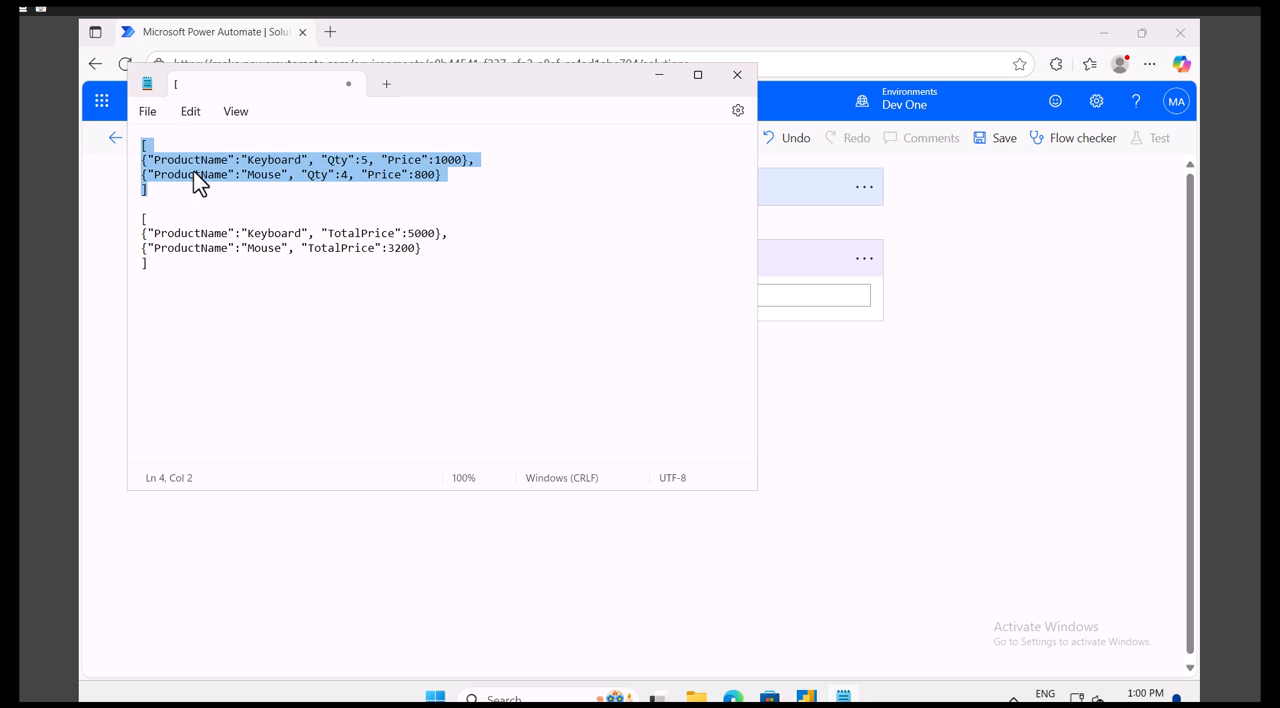
pyautogui.moveTo(152, 264); pyautogui.dragTo(143, 143)
pyautogui.rightClick(151, 161)
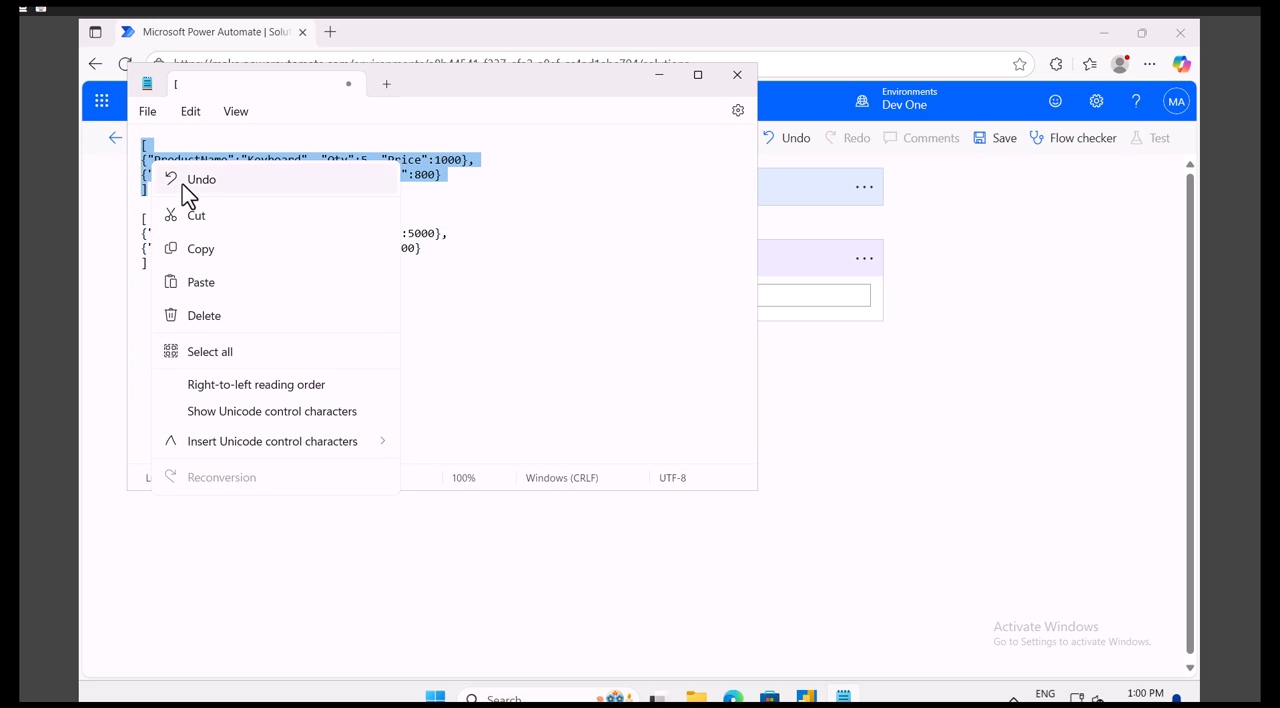
pyautogui.click(203, 252)
pyautogui.click(900, 300)
pyautogui.click(641, 296)
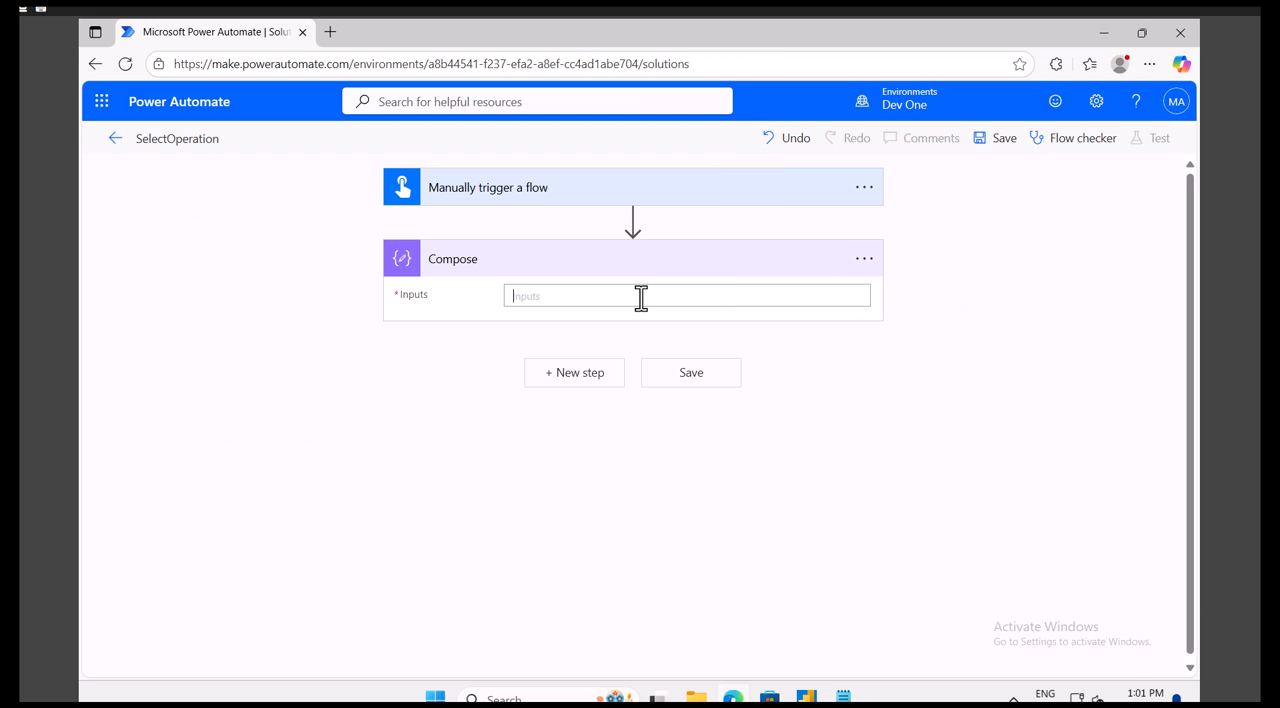
pyautogui.hotkey('ctrl', 'v')
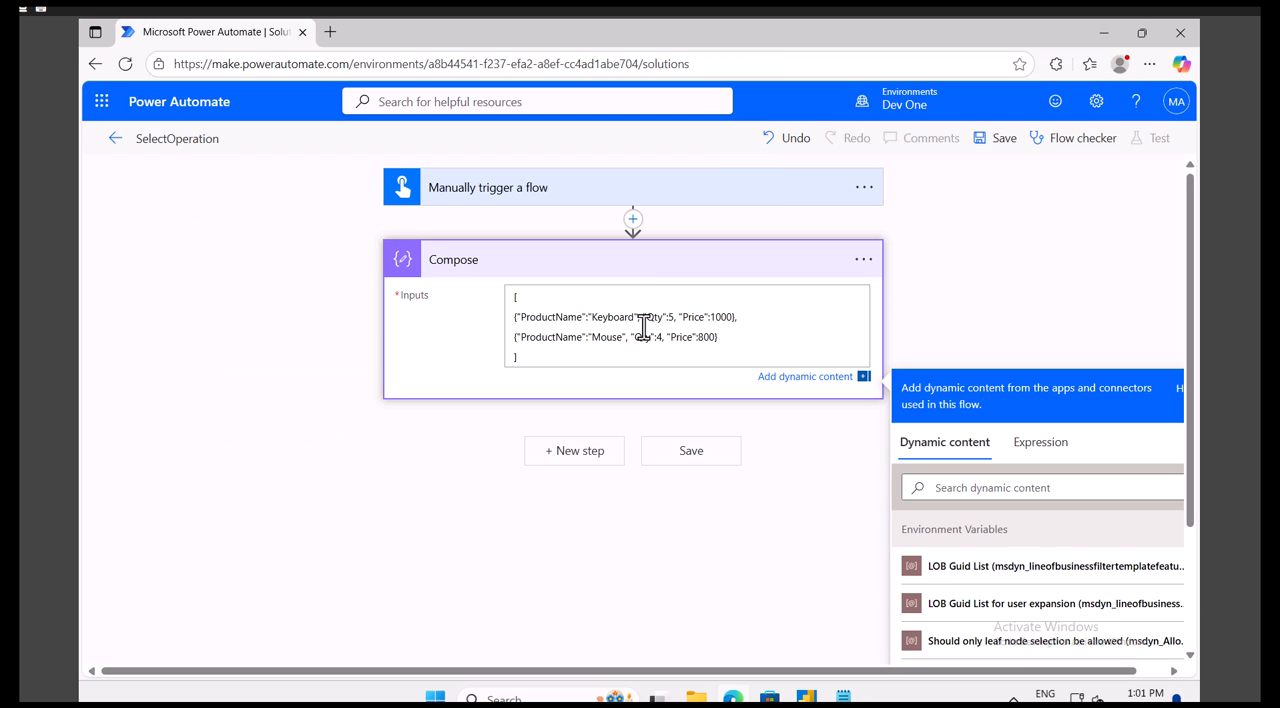
# - Add a Data Operation Select action after the Compose action
pyautogui.click(580, 451)
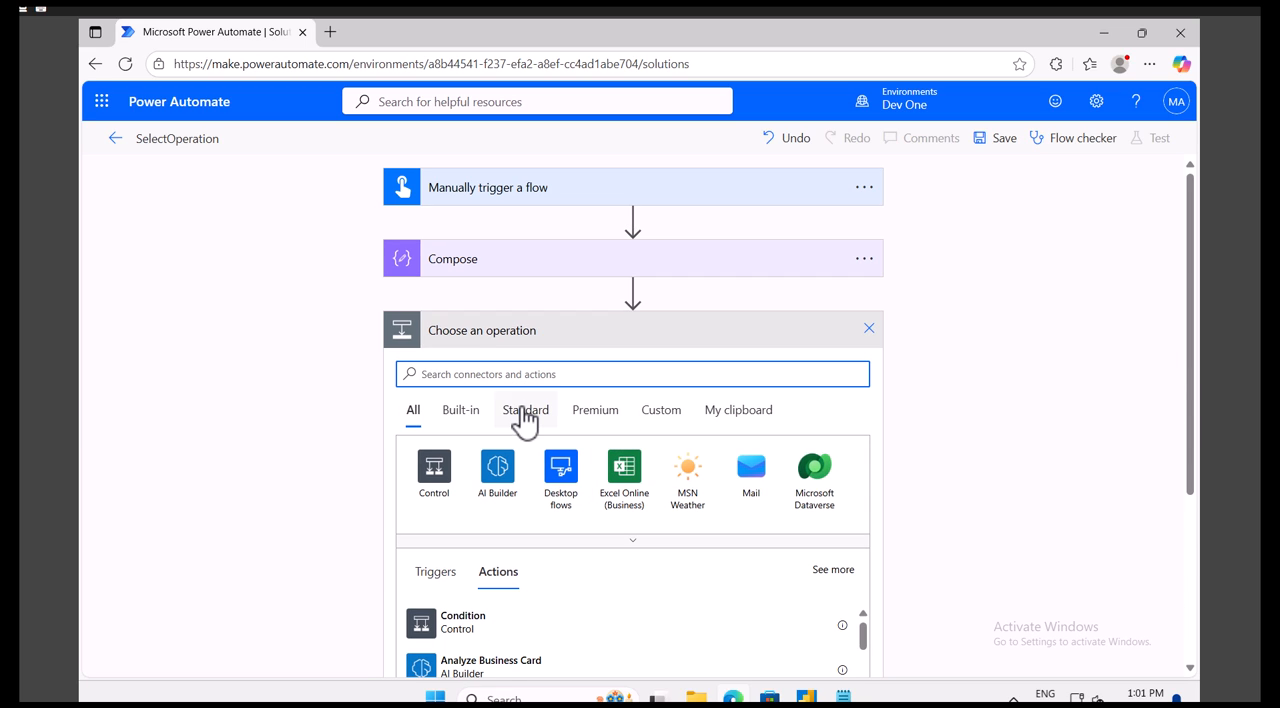
pyautogui.scroll(-2, 524, 418)
pyautogui.write('data')
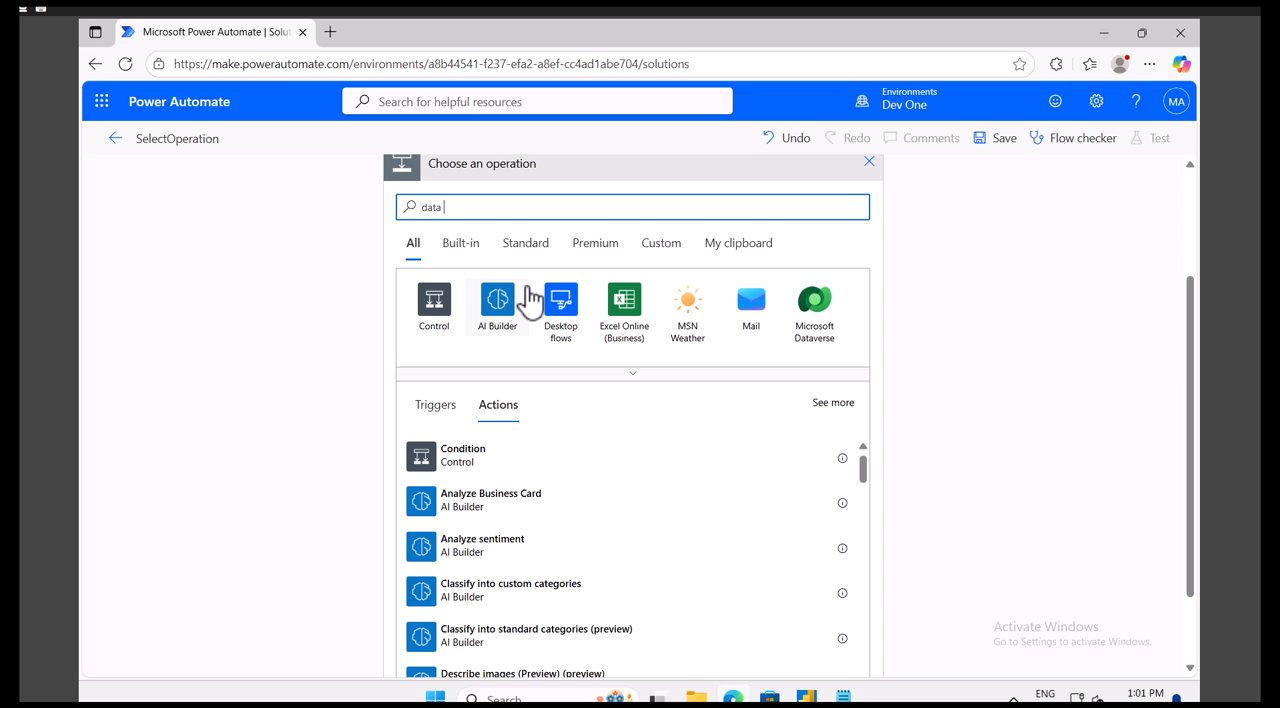
pyautogui.write(' oper')
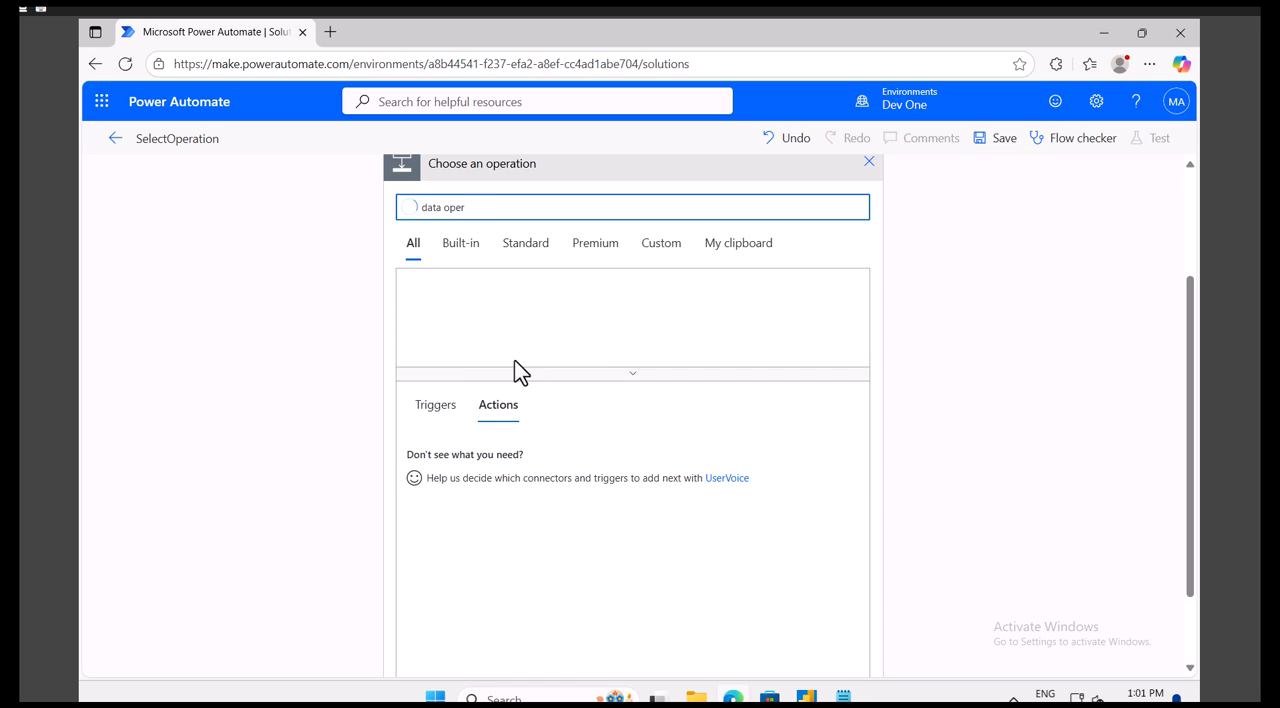
pyautogui.click(499, 327)
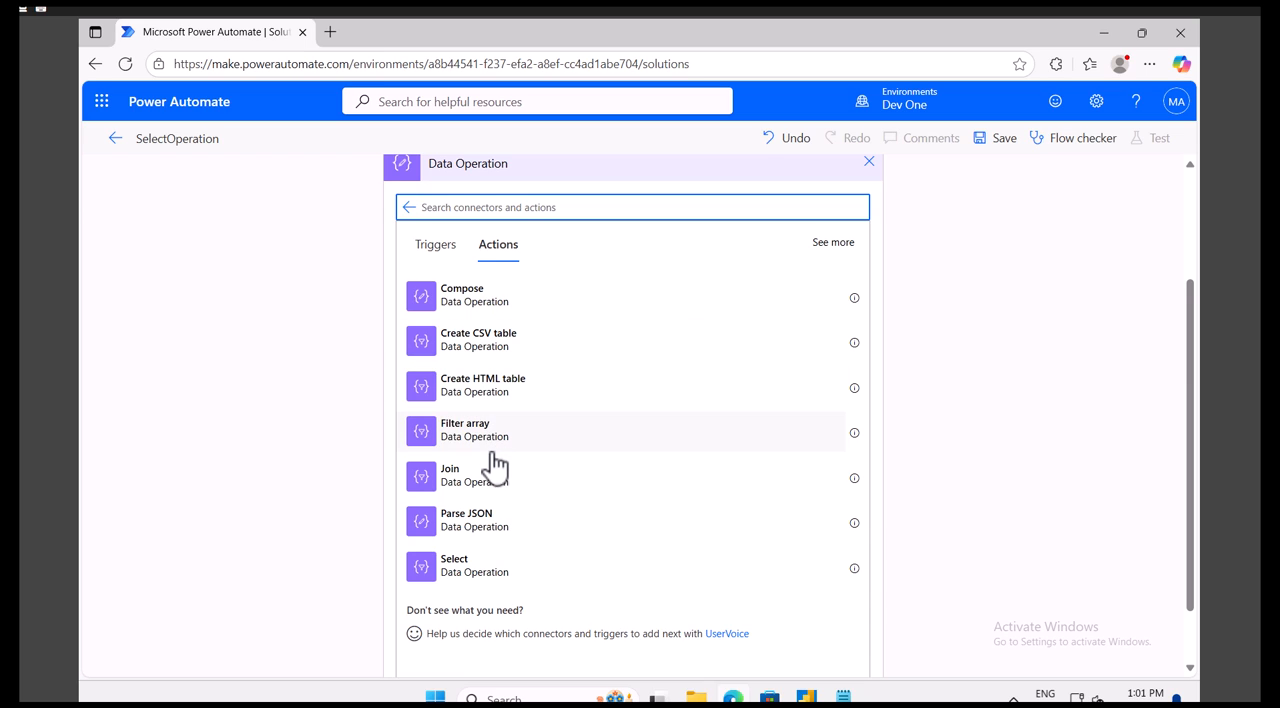
pyautogui.click(468, 565)
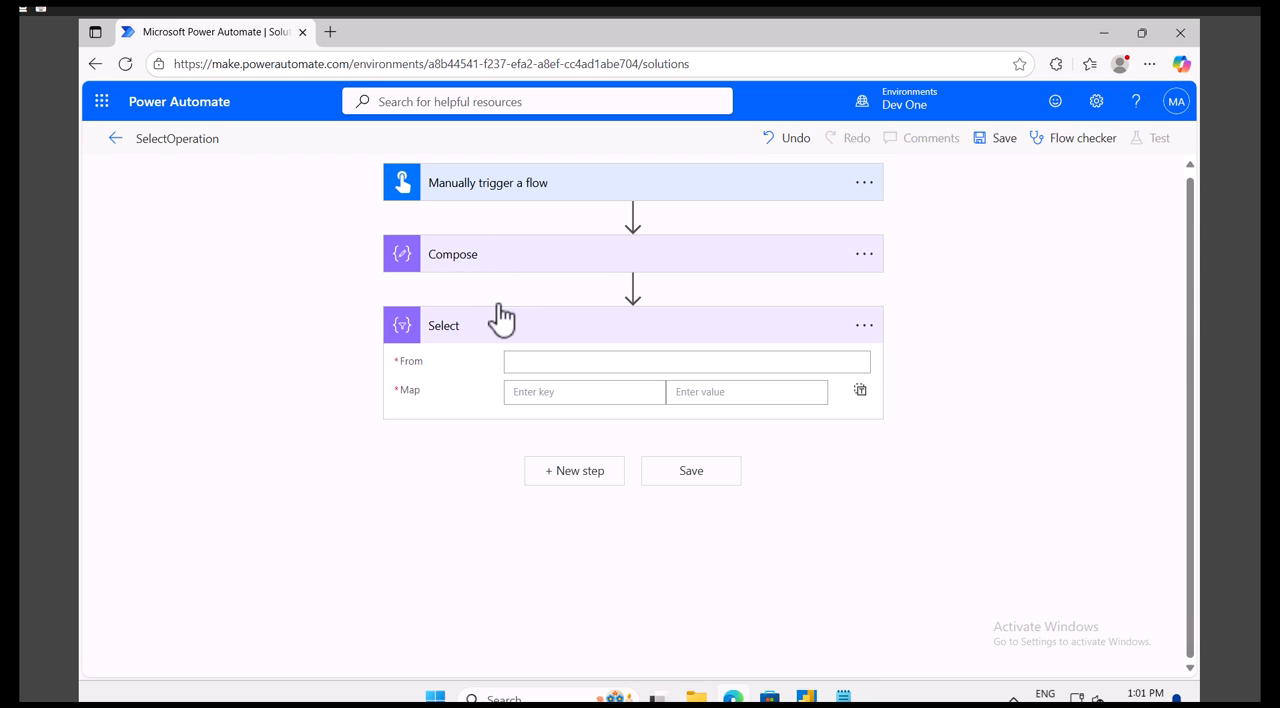
# - Set the Select action's From input to the Outputs of the Compose action
pyautogui.click(551, 362)
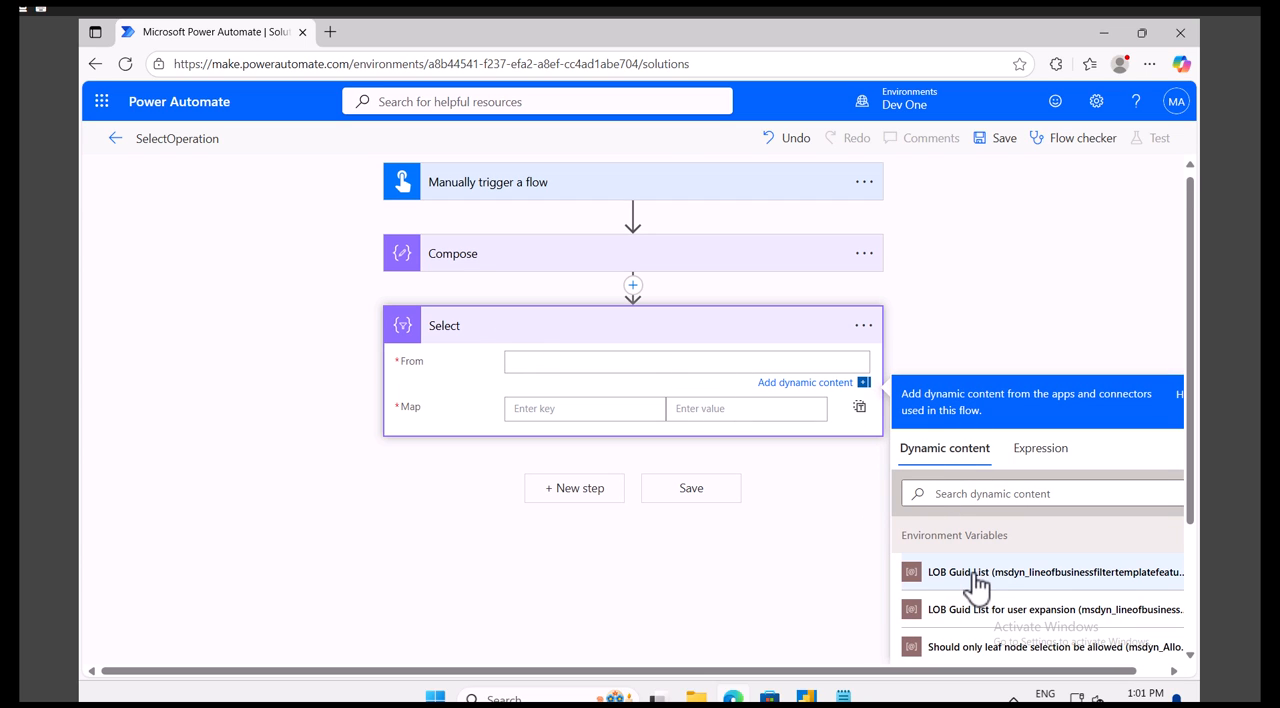
pyautogui.scroll(-5, 960, 590)
pyautogui.scroll(2, 977, 598)
pyautogui.scroll(2, 977, 598)
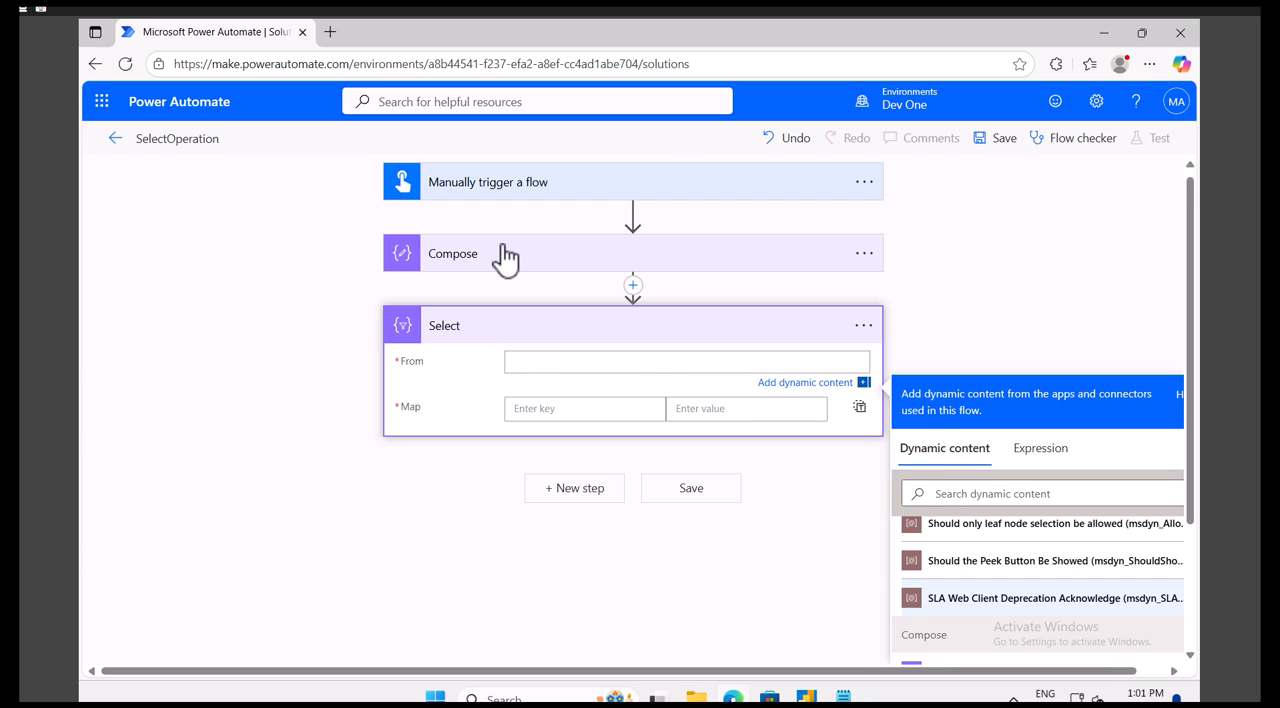
pyautogui.scroll(-2, 966, 613)
pyautogui.scroll(2, 962, 630)
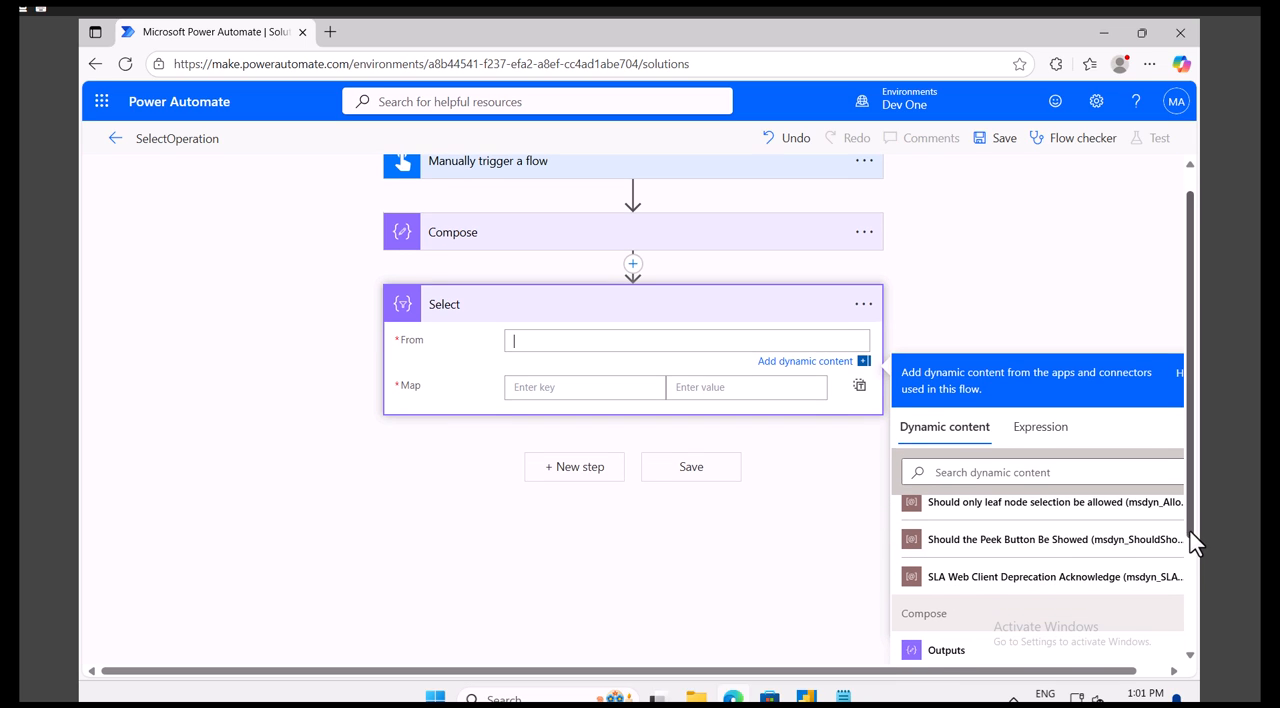
pyautogui.click(978, 655)
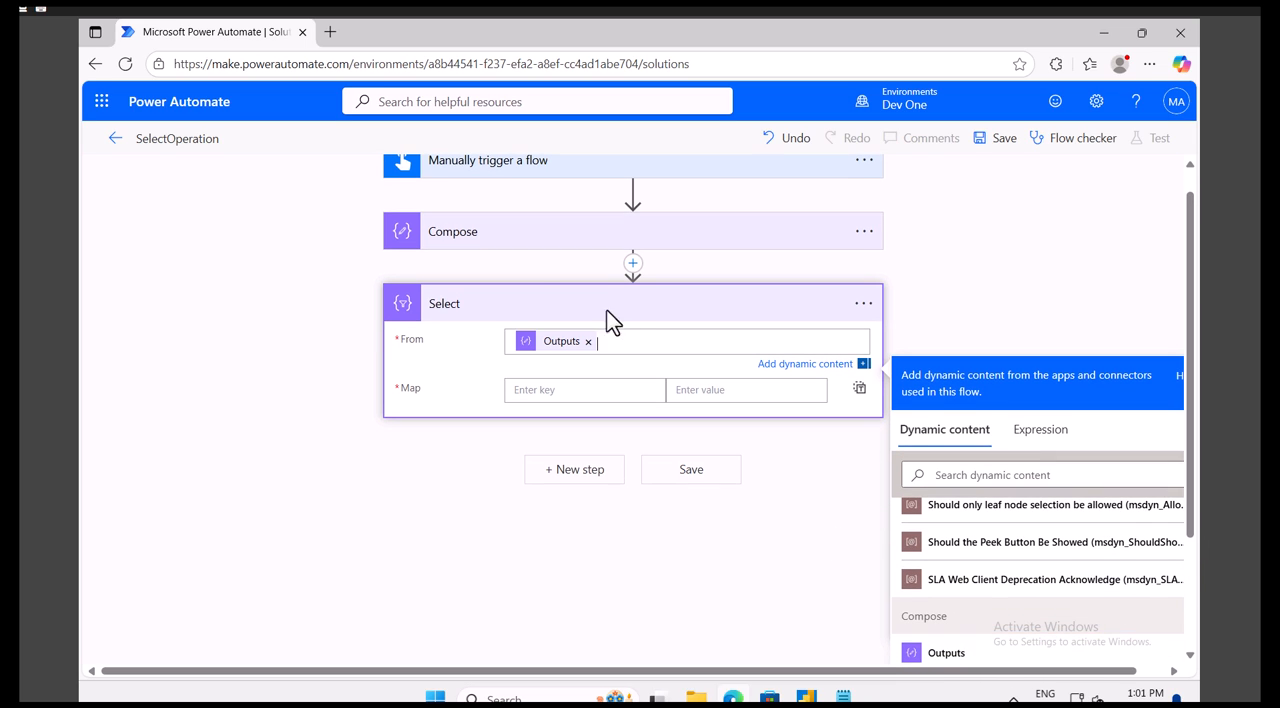
# - Switch to Notepad and rename the second array's keys to "Product Name" and "Total Price" in both objects
pyautogui.click(553, 389)
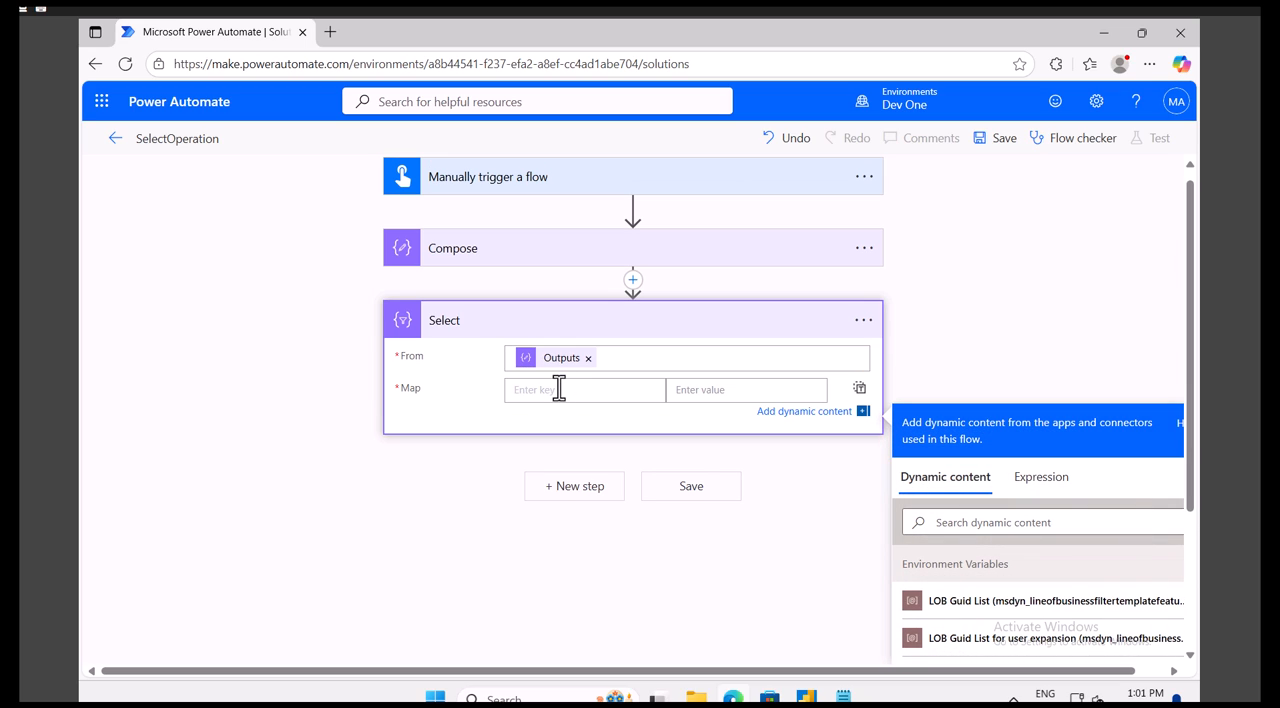
pyautogui.click(843, 697)
pyautogui.moveTo(227, 234); pyautogui.dragTo(175, 234)
pyautogui.click(201, 233)
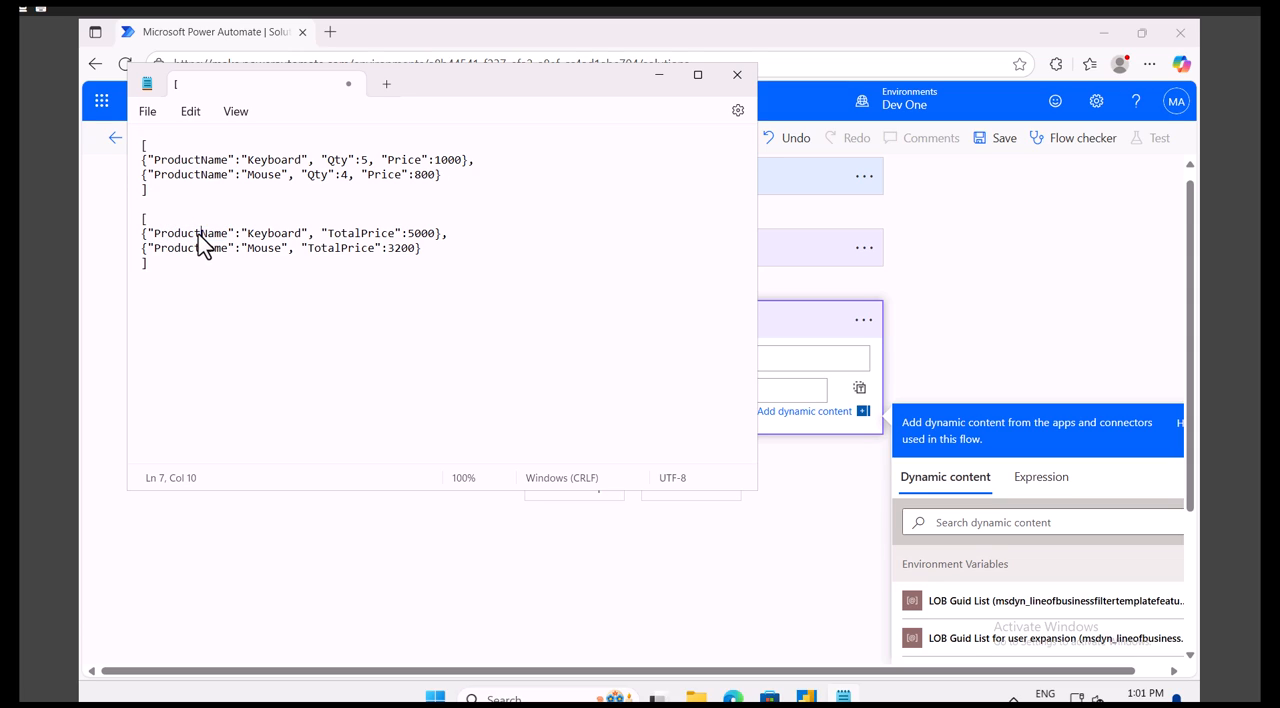
pyautogui.write('_')
pyautogui.press('BackSpace')
pyautogui.click(201, 251)
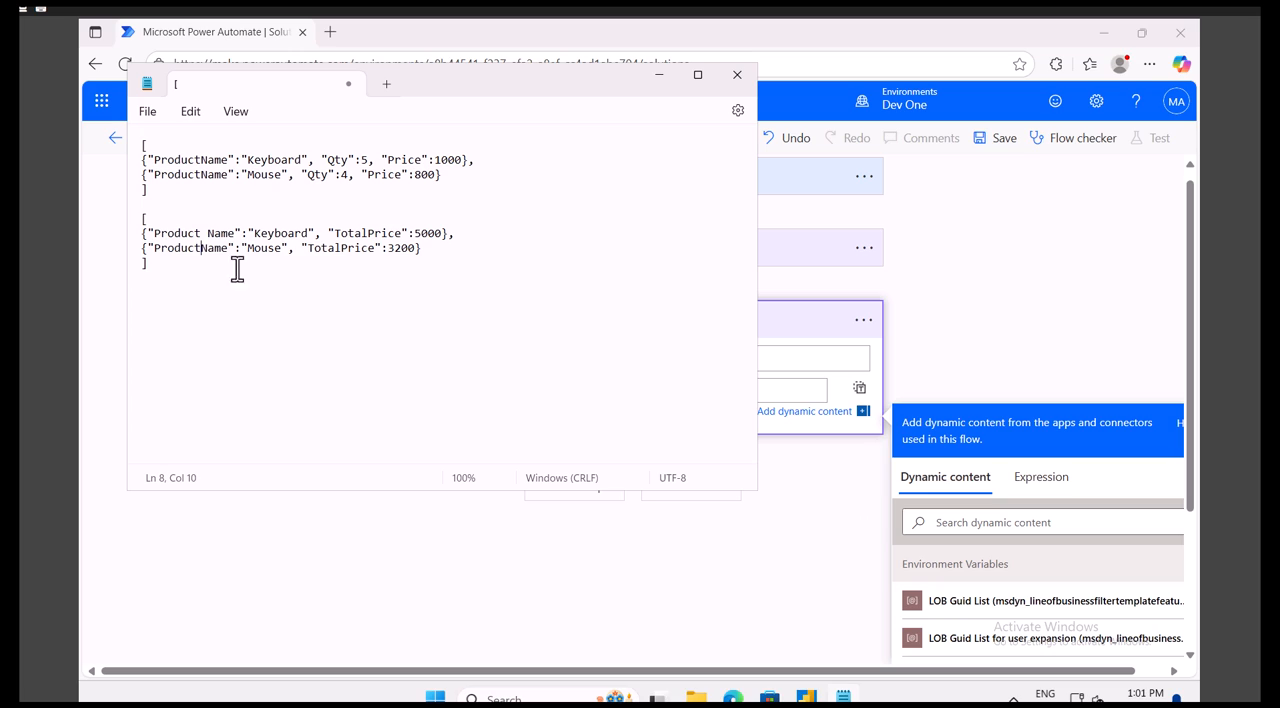
pyautogui.click(367, 233)
pyautogui.click(350, 251)
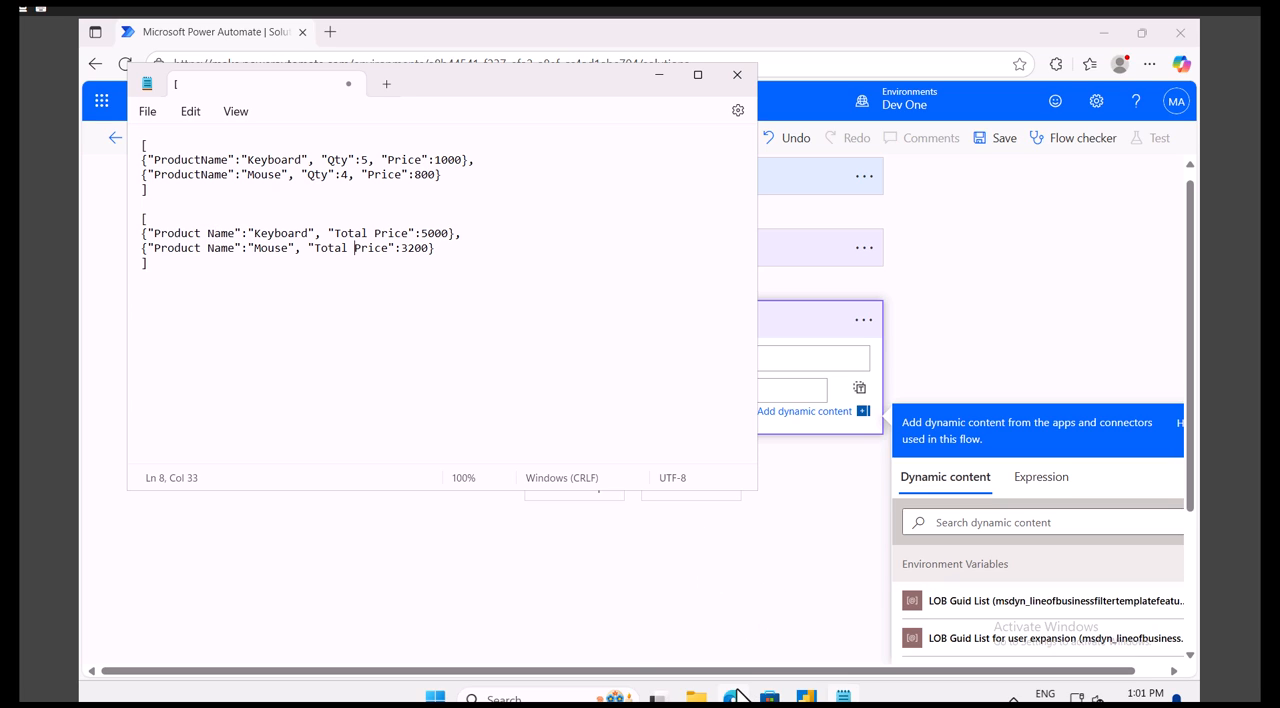
# - Return to Power Automate and enter Product Name and Total Price as the two keys of the Select action's Map
pyautogui.moveTo(735, 693)
pyautogui.click(736, 642)
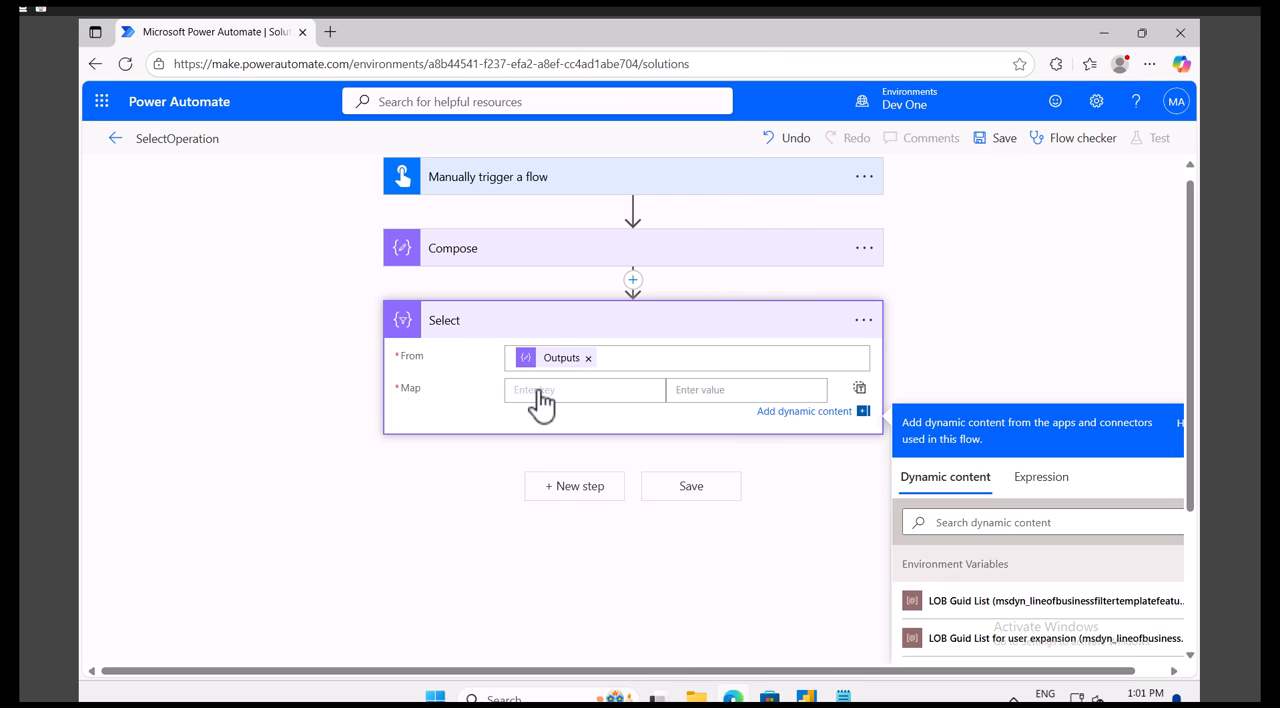
pyautogui.write('Product Name')
pyautogui.click(767, 391)
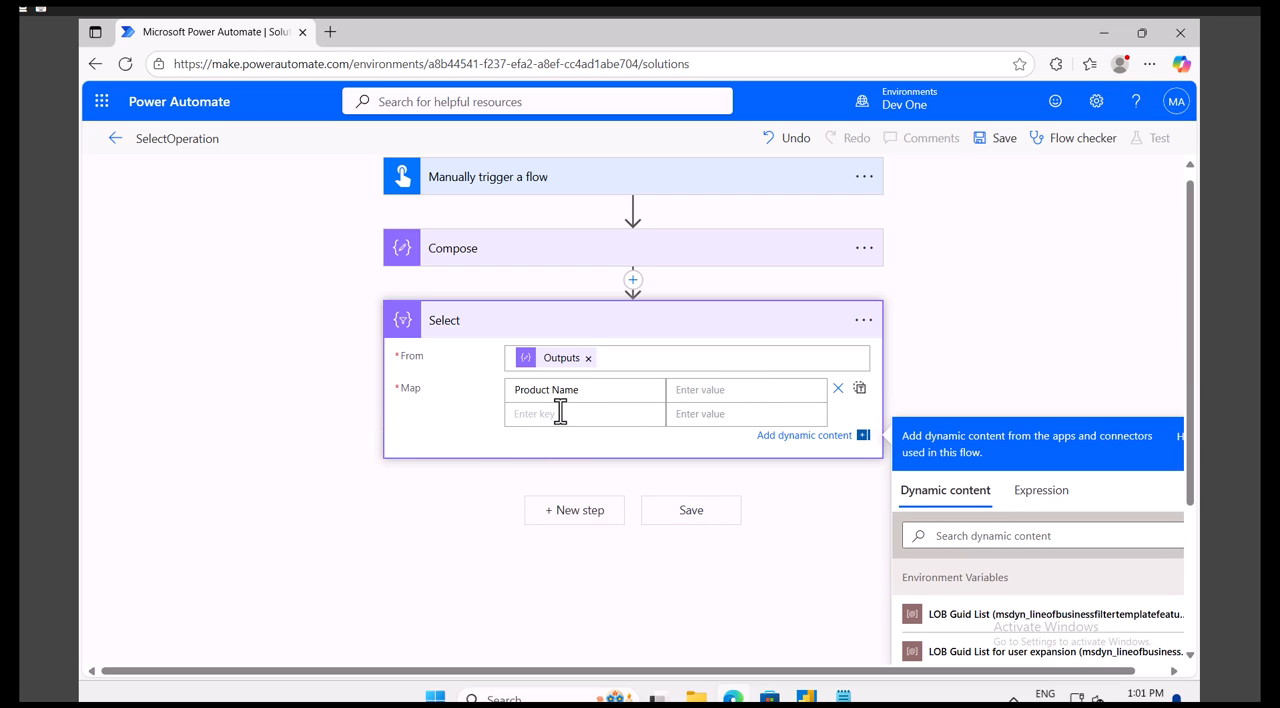
pyautogui.write('Total Price')
# - Show the Compose inputs for reference and set the Product Name map value to the expression item()?['ProductName']
pyautogui.click(526, 260)
pyautogui.click(707, 500)
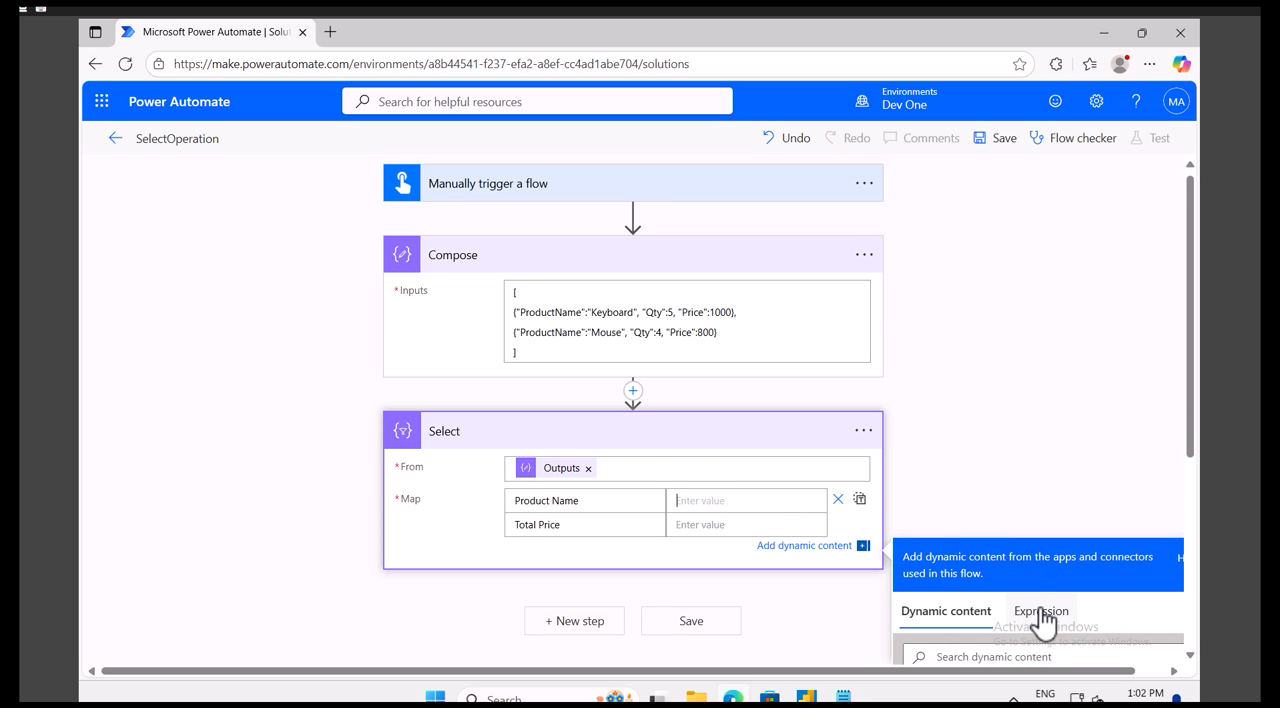
pyautogui.click(1040, 627)
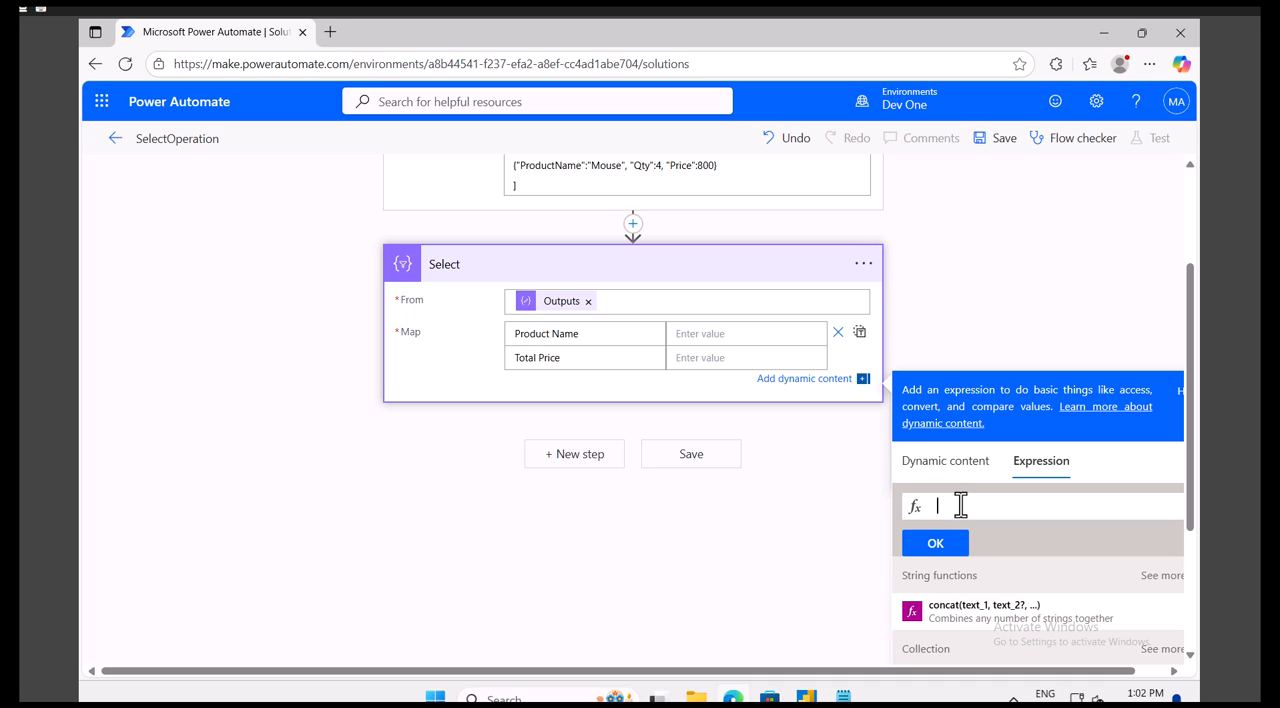
pyautogui.write('ite')
pyautogui.press('Return')
pyautogui.write('ProductName')
pyautogui.click(940, 547)
# - Start a mul expression for the Total Price map value with item()?['Qty'] as its first multiplicand
pyautogui.click(706, 364)
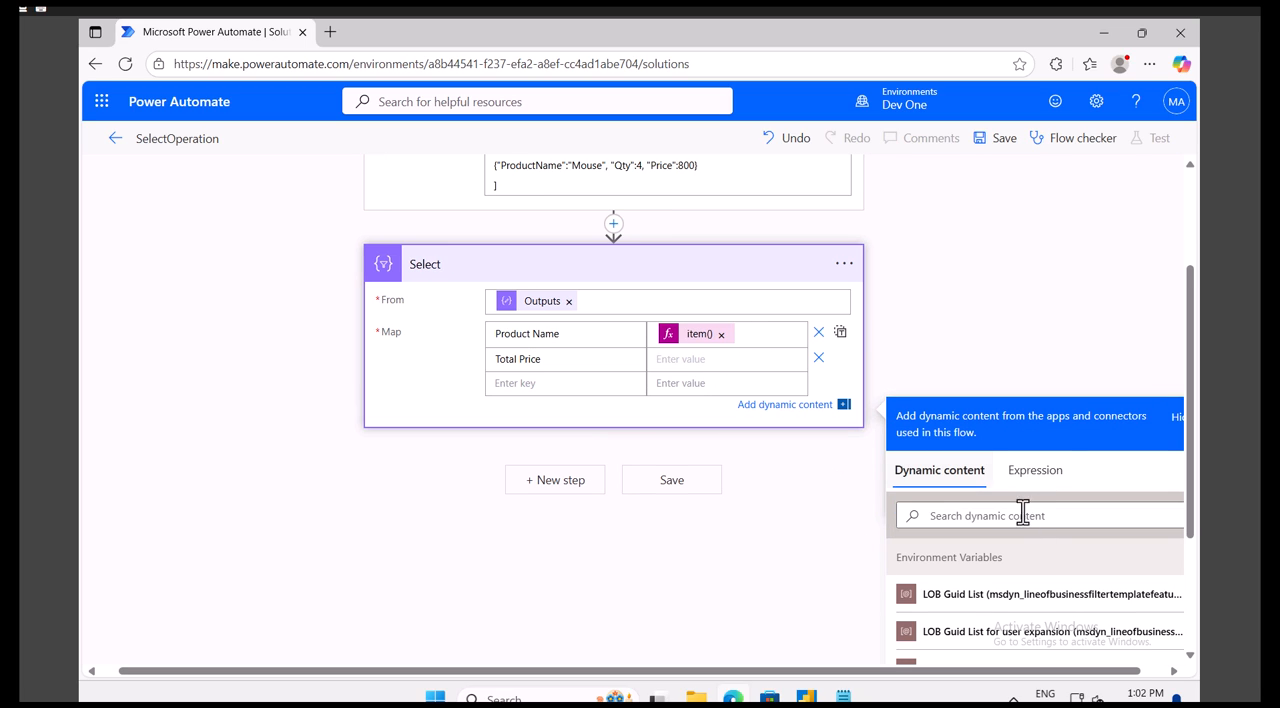
pyautogui.click(1033, 470)
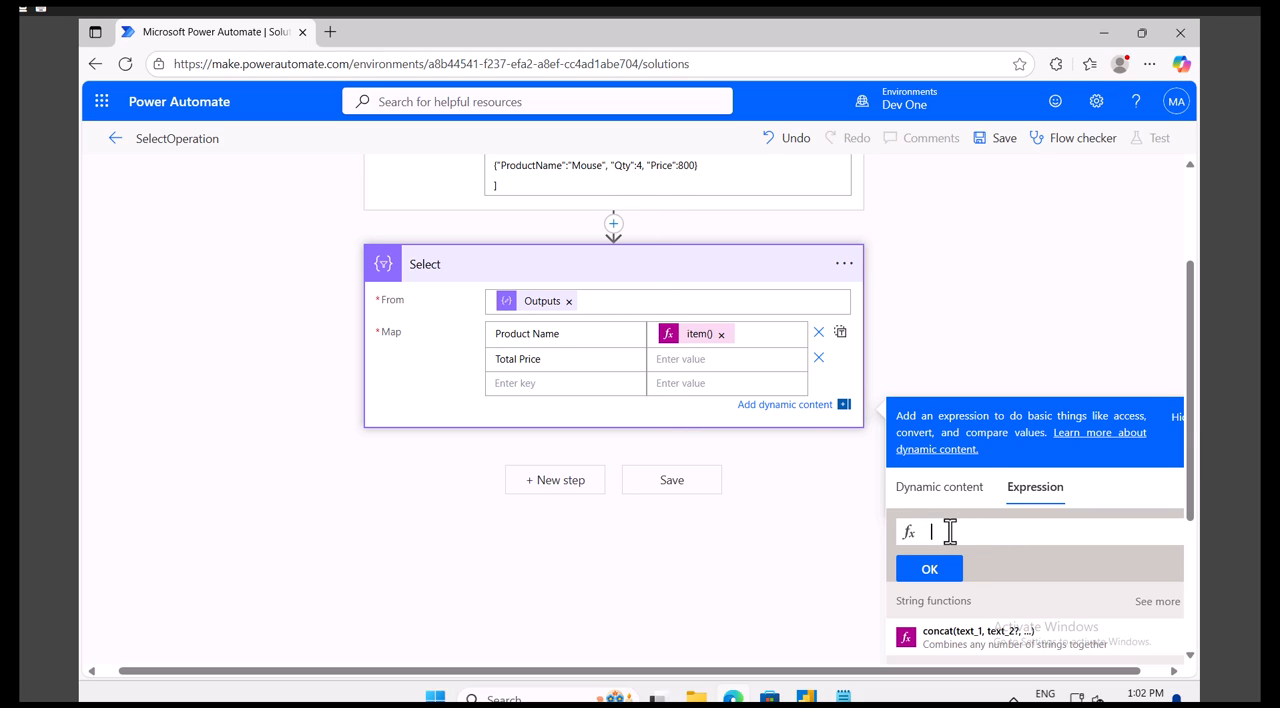
pyautogui.write('mul')
pyautogui.press('Return')
pyautogui.write('(')
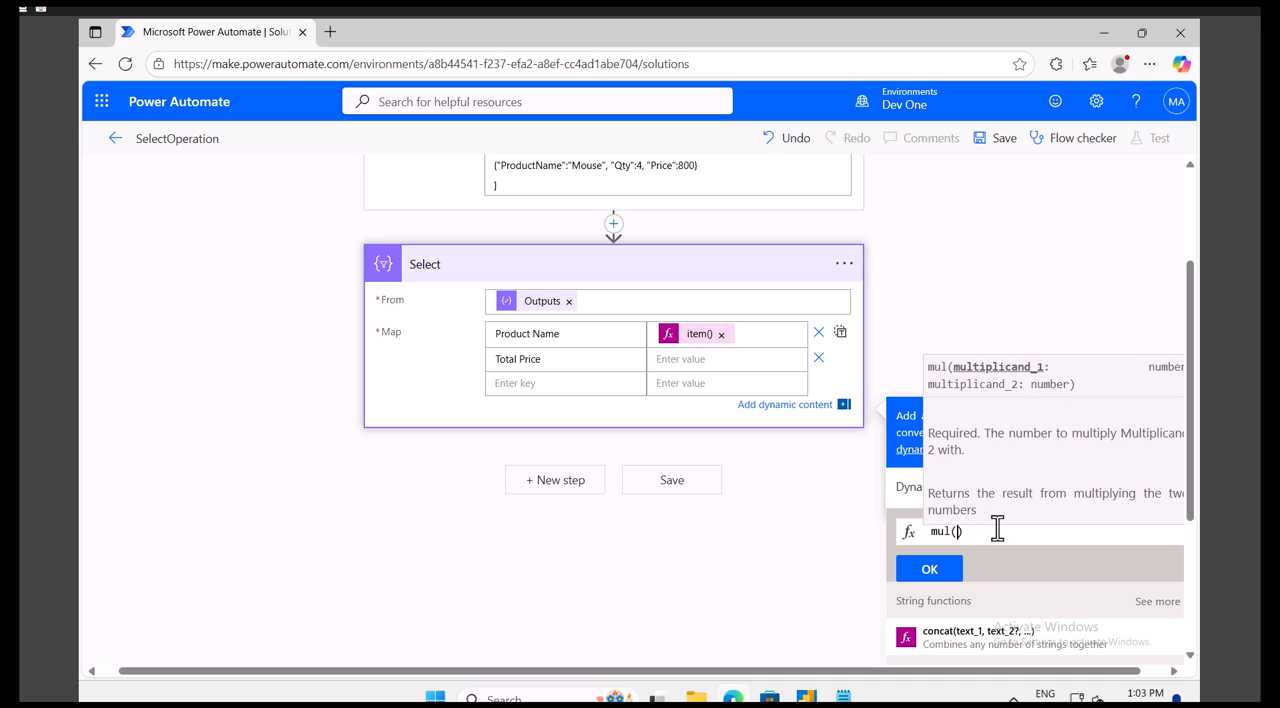
pyautogui.write('item()')
pyautogui.write('?')
pyautogui.write('[')
pyautogui.write("'Qty']")
pyautogui.write(', ')
pyautogui.write('ite')
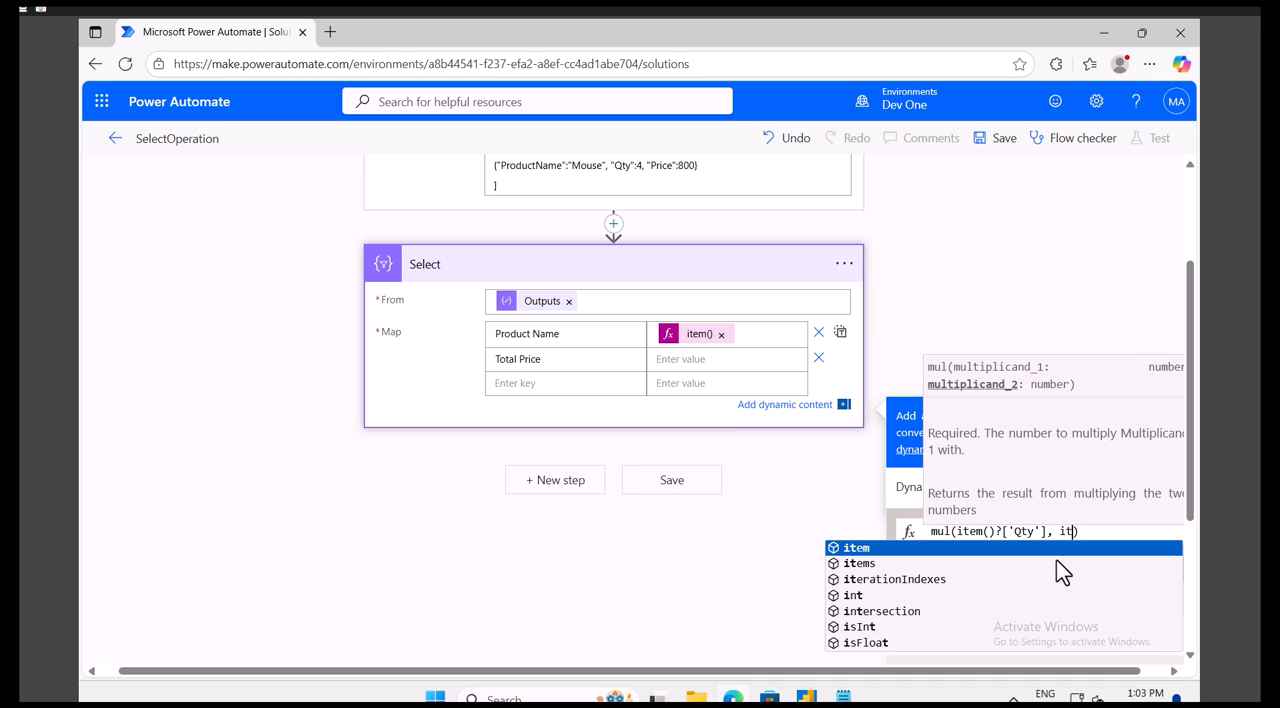
# - Complete the mul expression with item()?['Price'] as the second multiplicand and apply it as the Total Price value
pyautogui.press('Return')
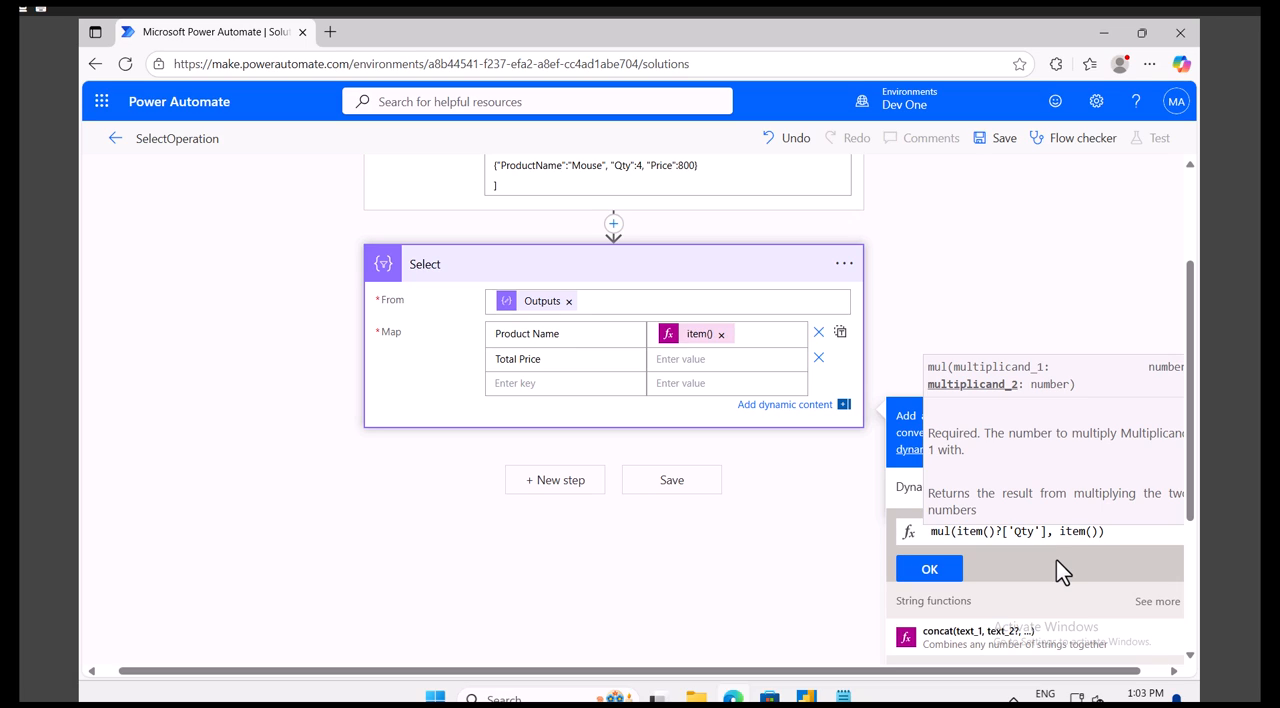
pyautogui.write("?[]'Price")
pyautogui.click(927, 569)
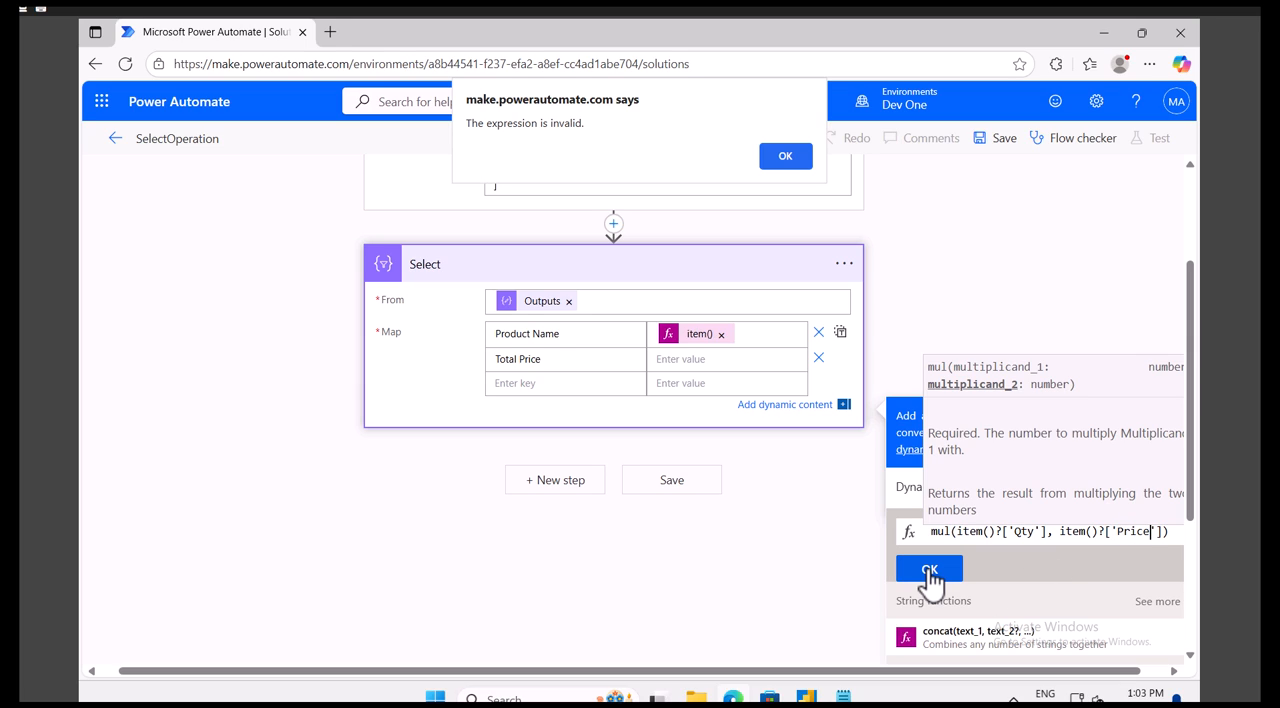
pyautogui.click(786, 158)
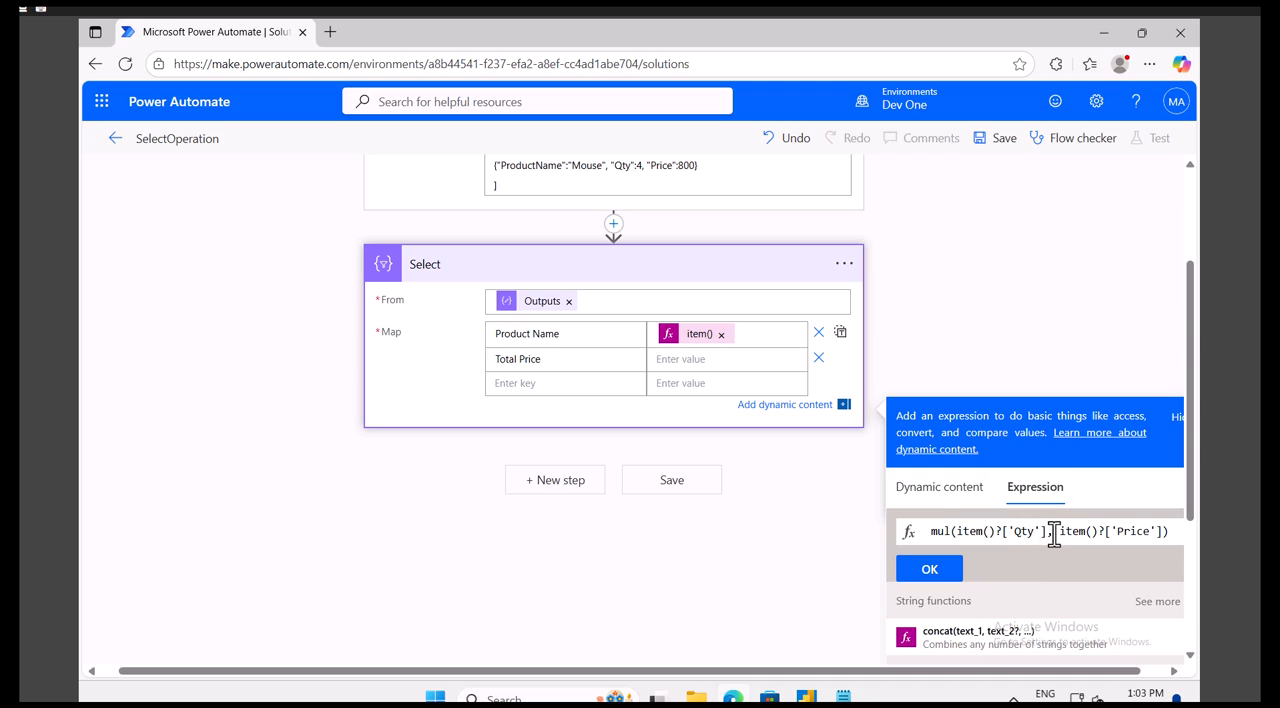
pyautogui.click(945, 570)
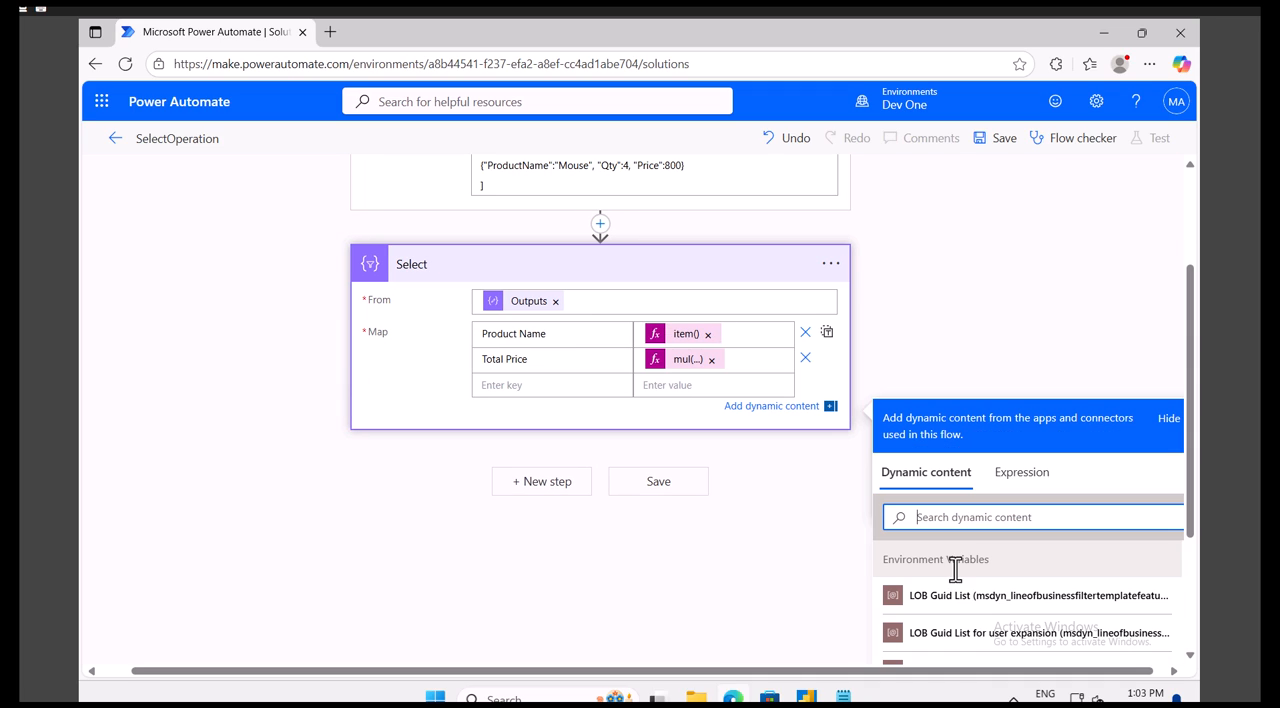
# - Save the SelectOperation flow and run it as a manual test
pyautogui.click(1002, 152)
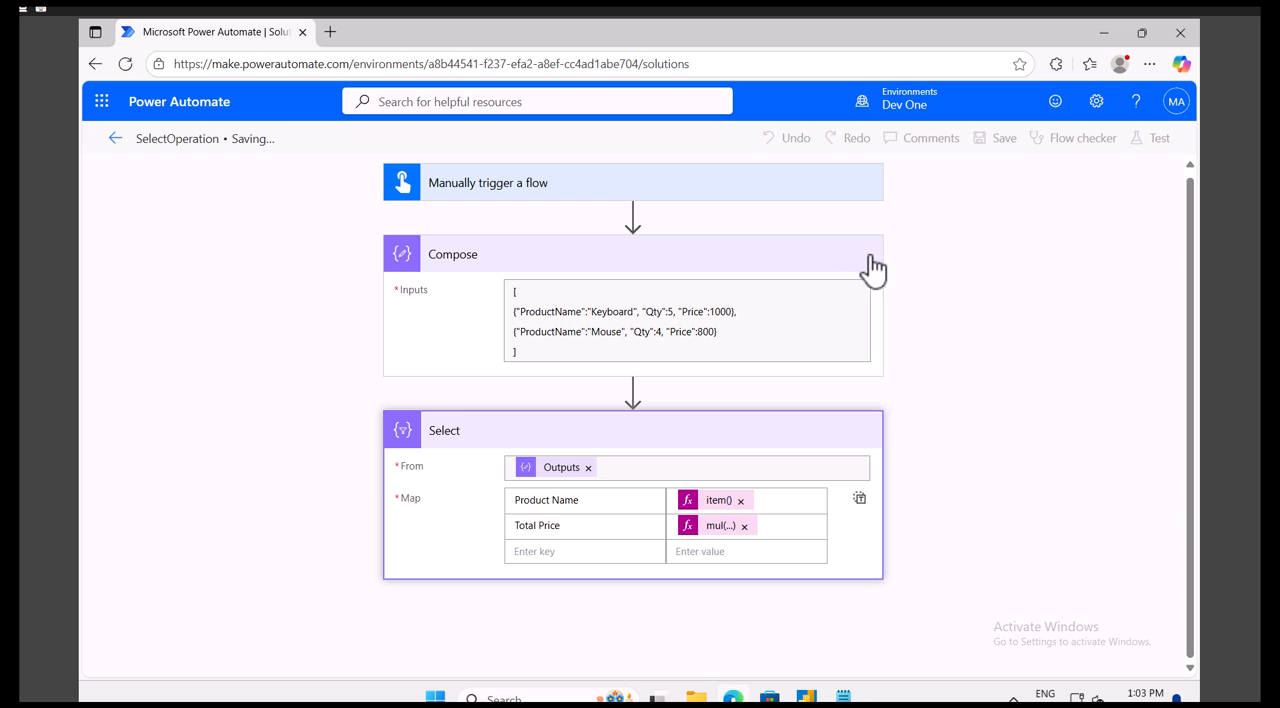
pyautogui.click(1150, 140)
pyautogui.click(912, 182)
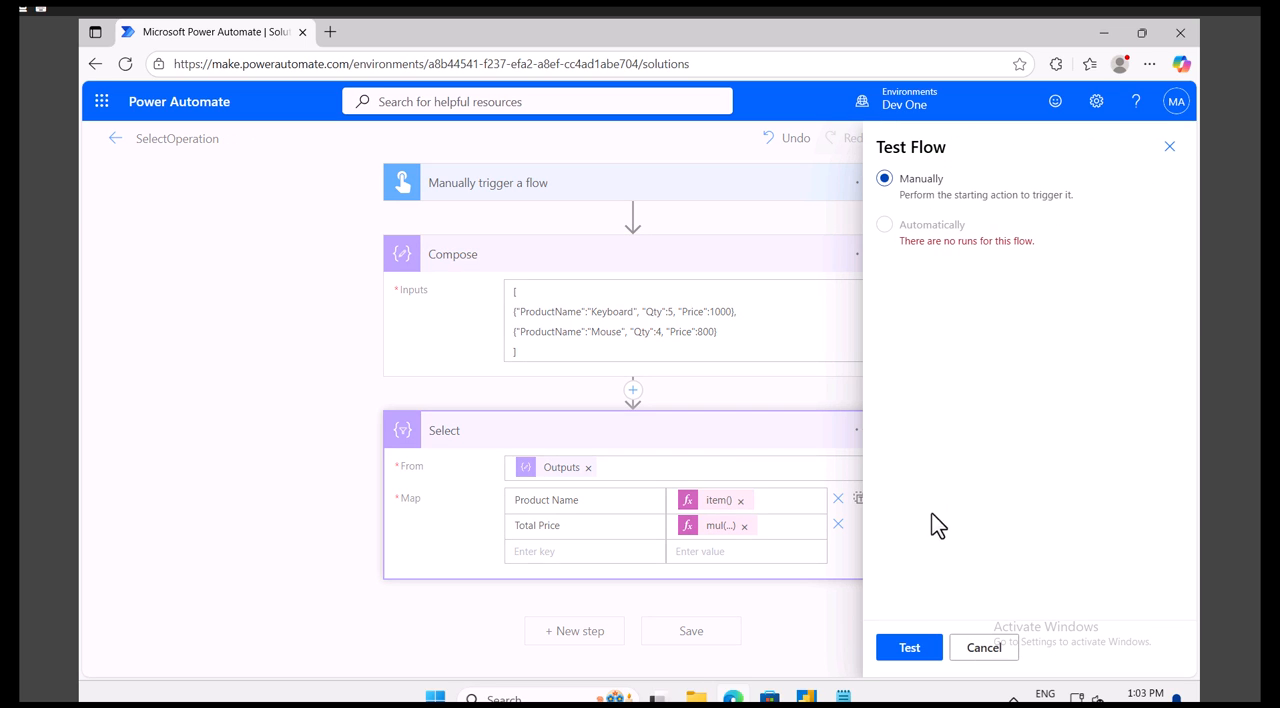
pyautogui.click(910, 650)
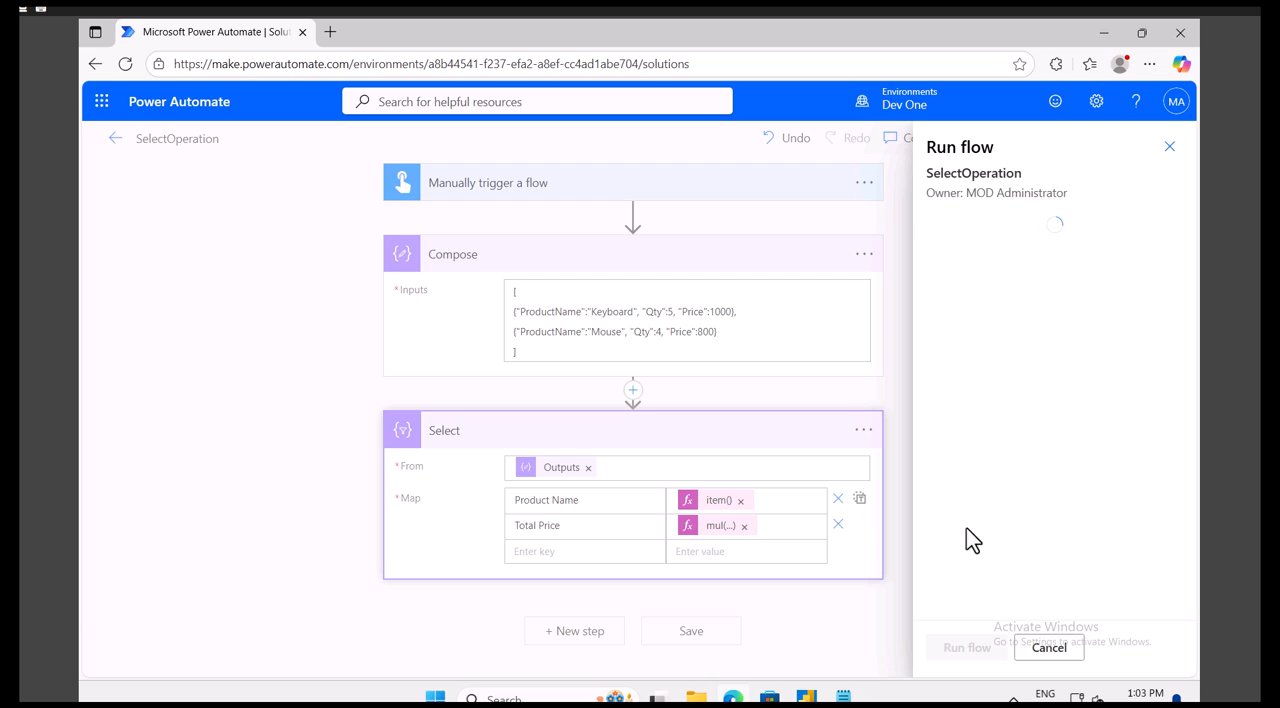
pyautogui.click(945, 652)
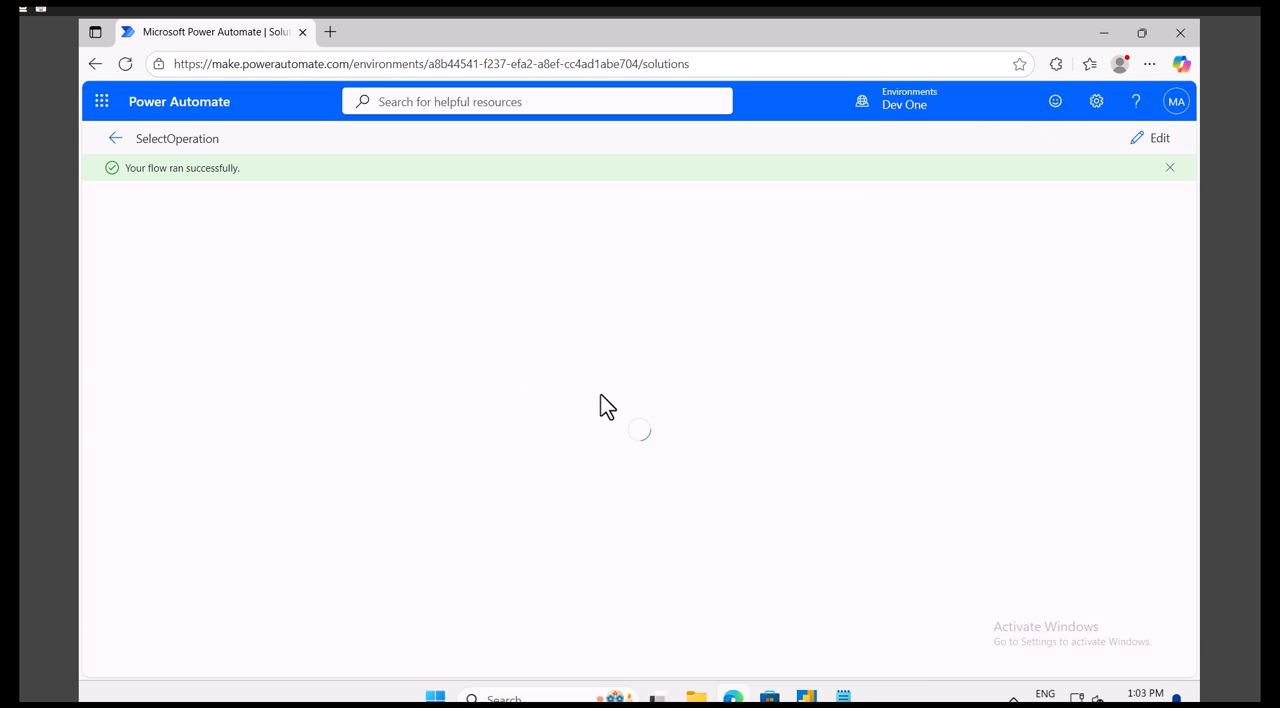
# - Examine the Select action's inputs and output body in the test run
pyautogui.click(584, 375)
pyautogui.scroll(-2, 631, 500)
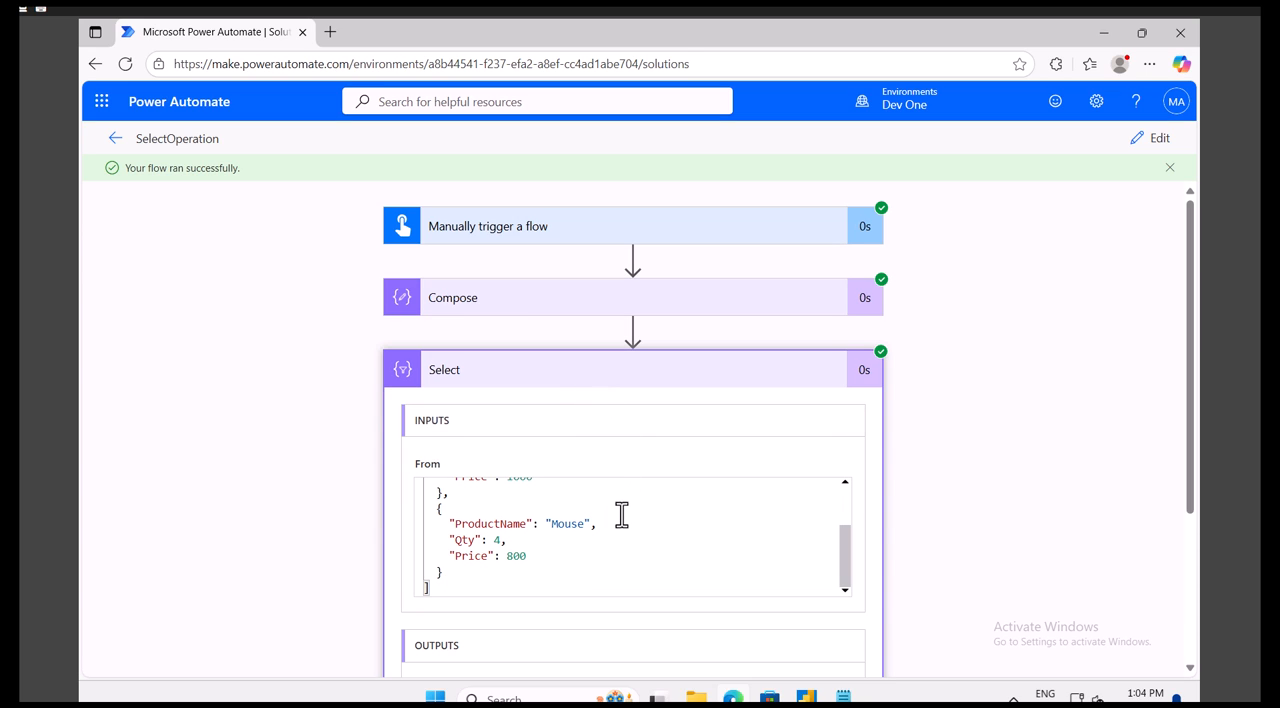
pyautogui.scroll(2, 594, 556)
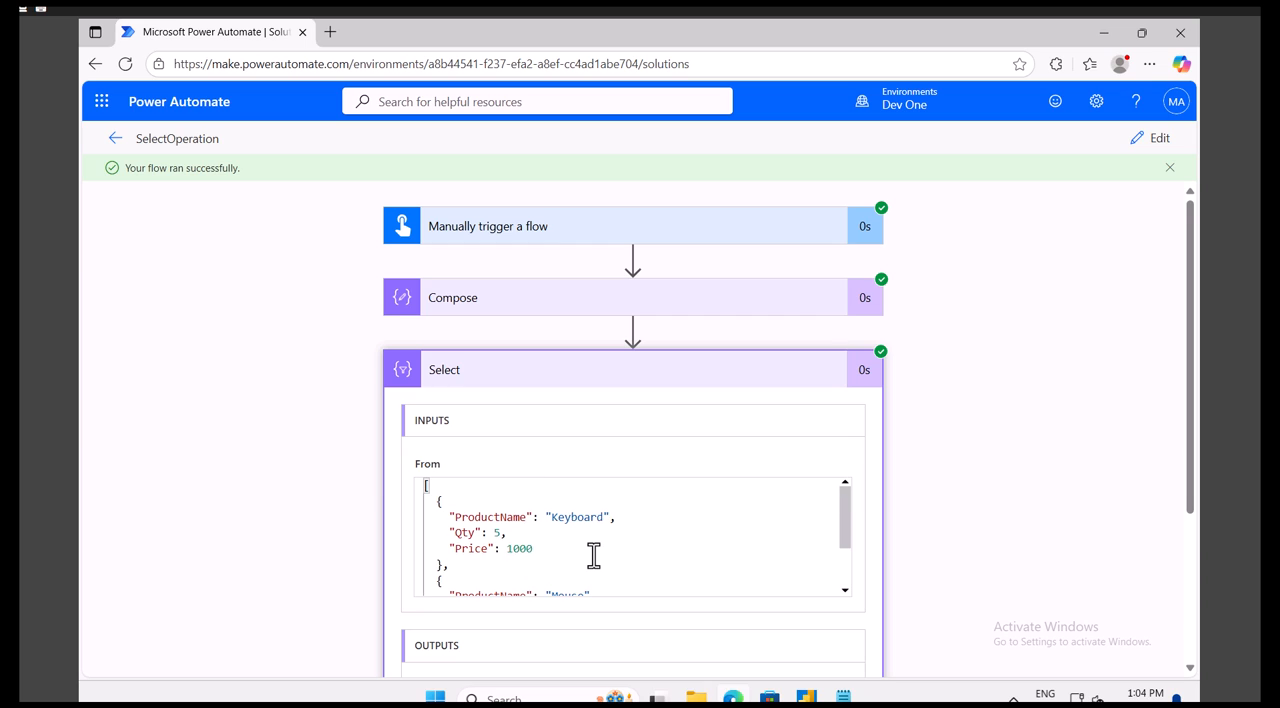
pyautogui.scroll(-2, 594, 556)
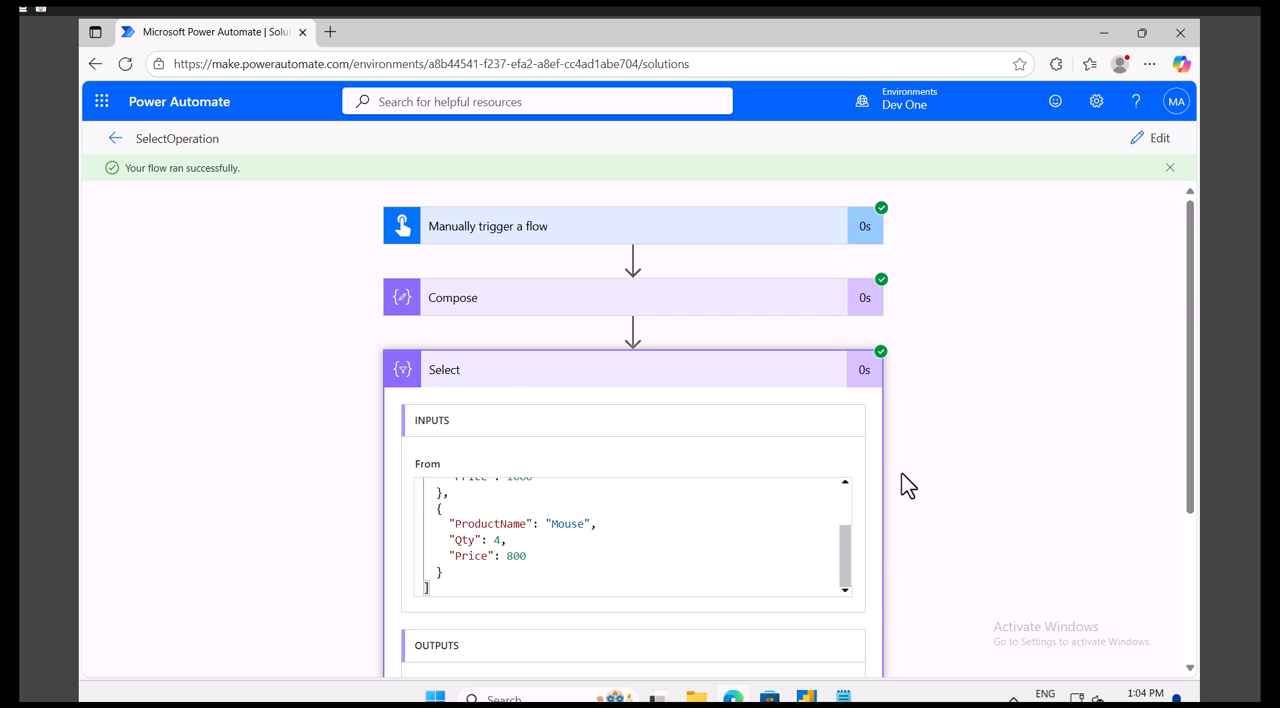
pyautogui.scroll(-2, 903, 480)
pyautogui.scroll(-1, 580, 525)
# - Copy the entire Select output body from the test run and paste it into the Notepad notes below the expected array
pyautogui.click(616, 562)
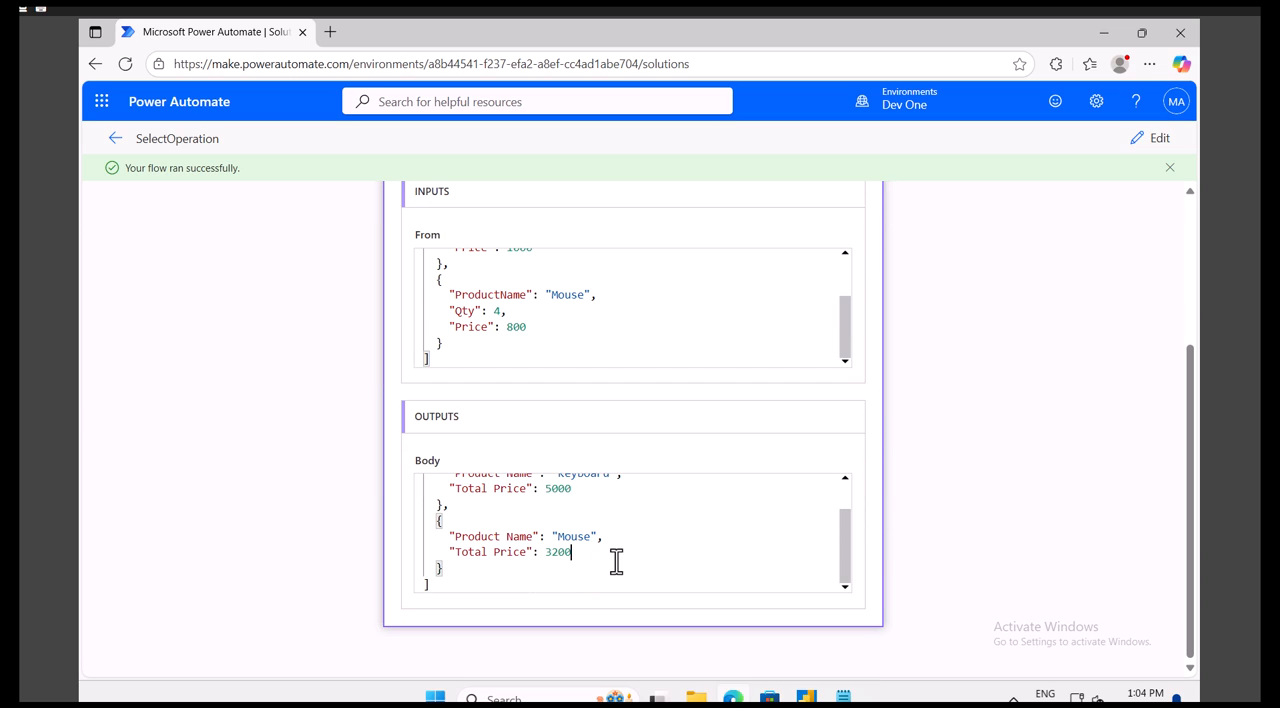
pyautogui.hotkey('ctrl', 'a')
pyautogui.hotkey('ctrl', 'c')
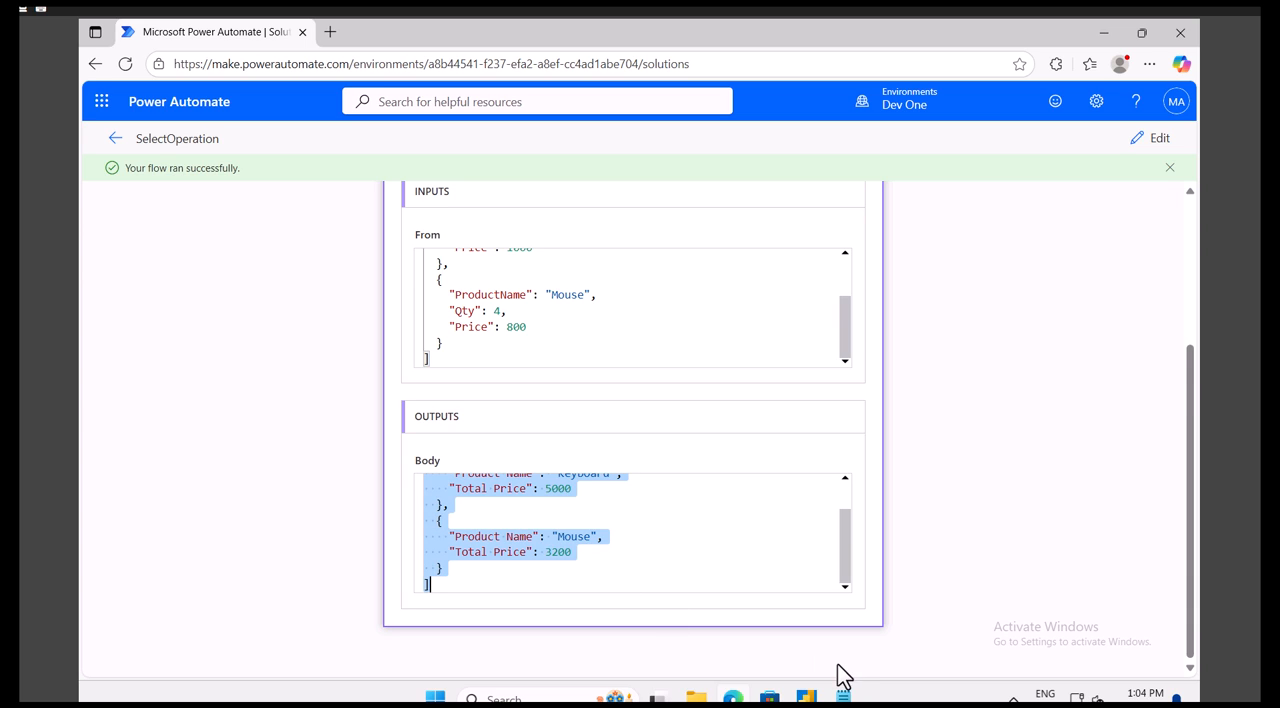
pyautogui.click(848, 697)
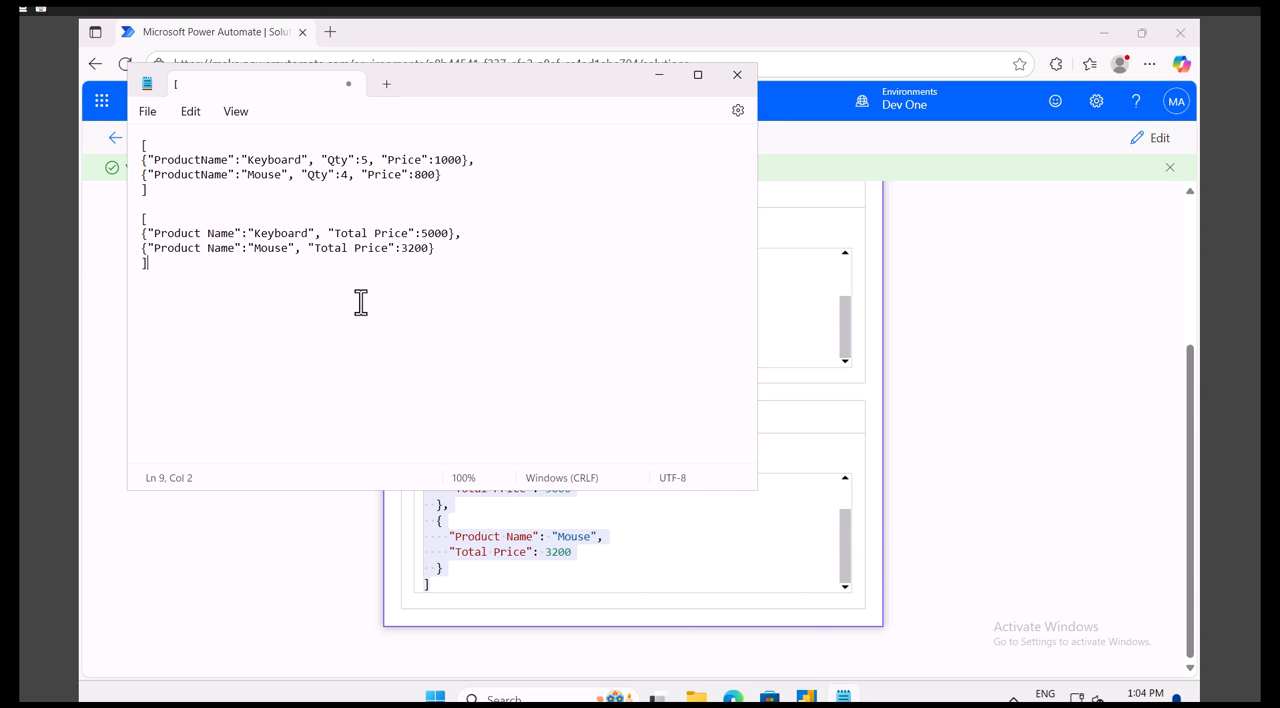
pyautogui.press('Return')
pyautogui.press('Return')
pyautogui.hotkey('ctrl', 'v')
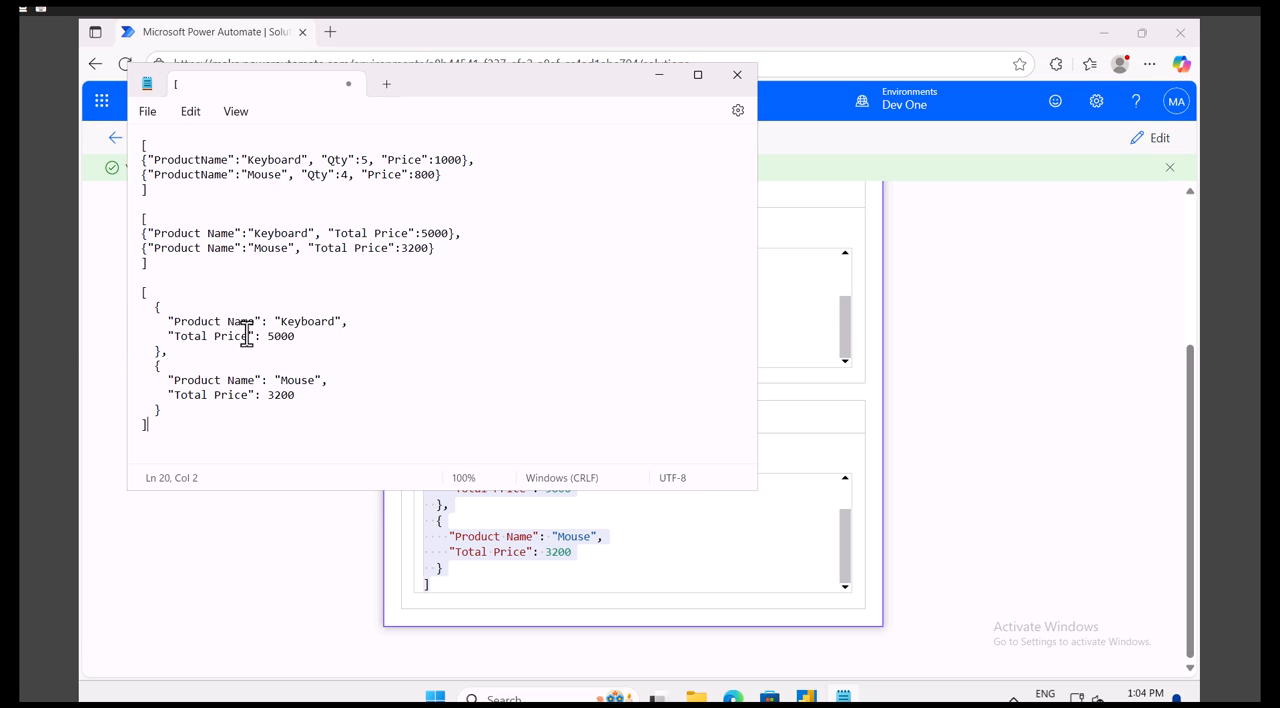
# - Return to Power Automate, reopen the flow for editing, and compare the Select map's keys and expressions with the Compose array's fields
pyautogui.click(1096, 283)
pyautogui.scroll(3, 771, 369)
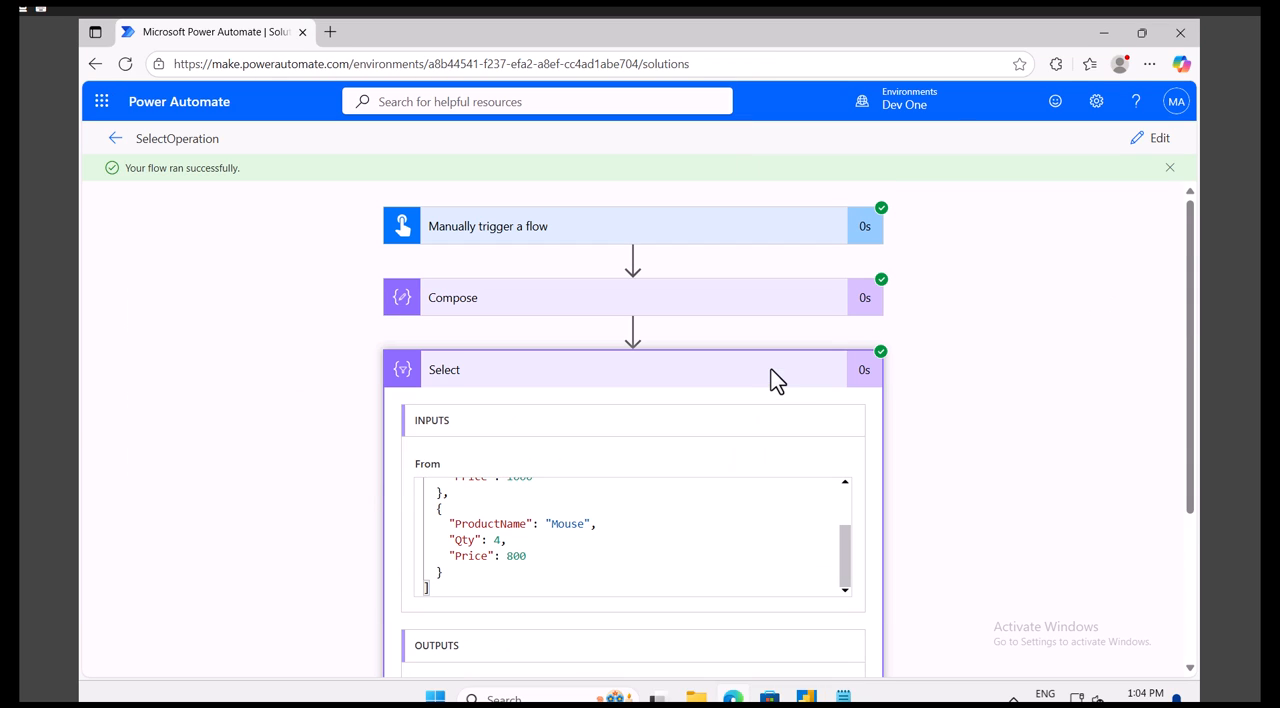
pyautogui.click(1152, 140)
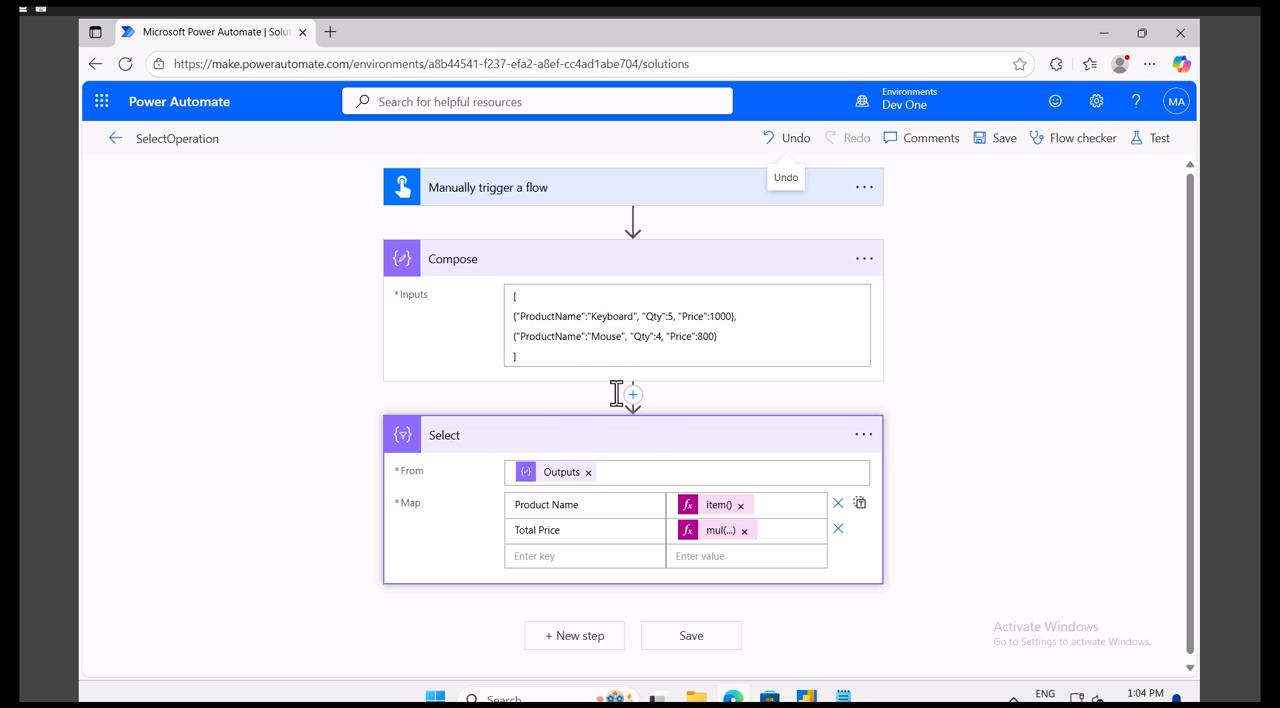
pyautogui.doubleClick(538, 508)
pyautogui.click(565, 505)
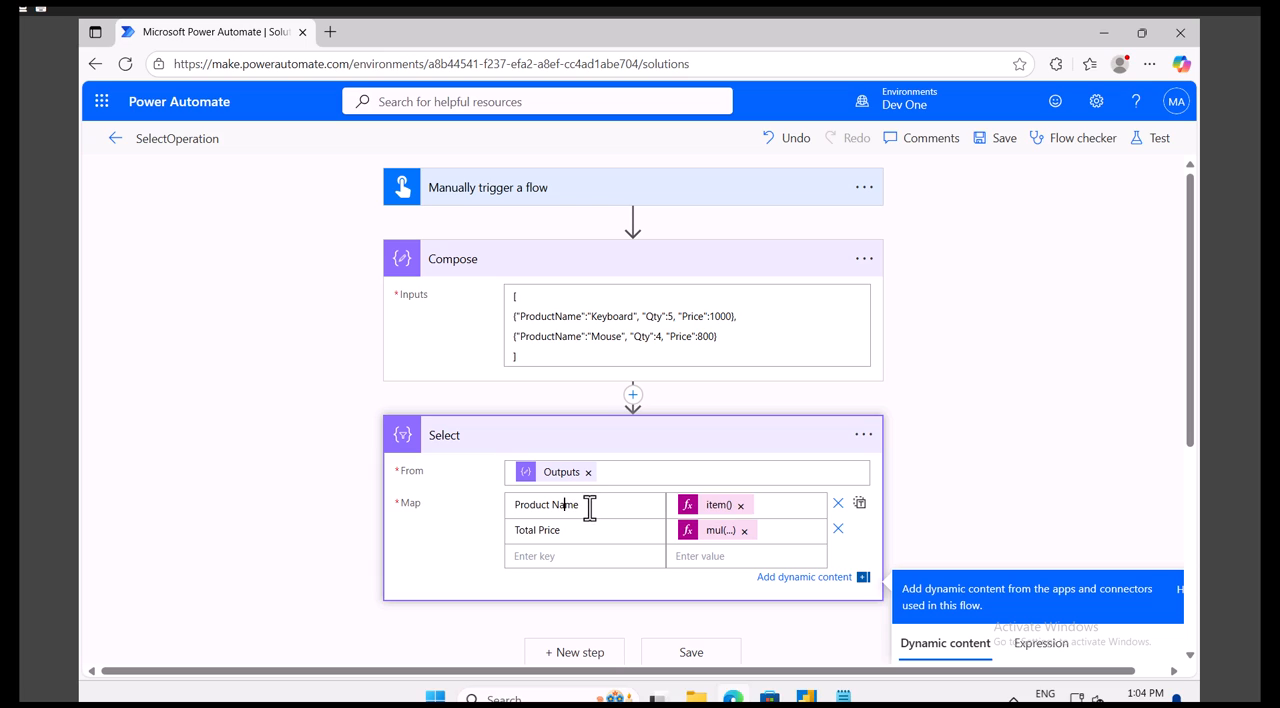
pyautogui.moveTo(577, 504); pyautogui.dragTo(518, 506)
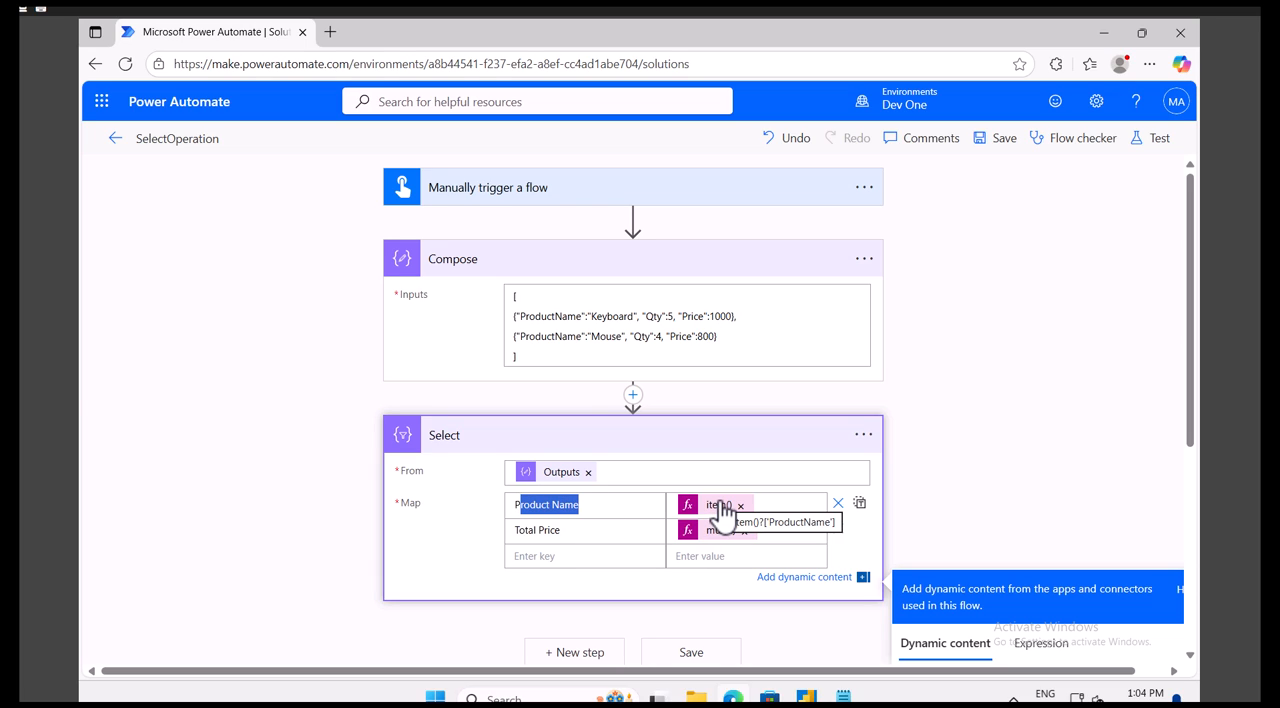
pyautogui.doubleClick(542, 317)
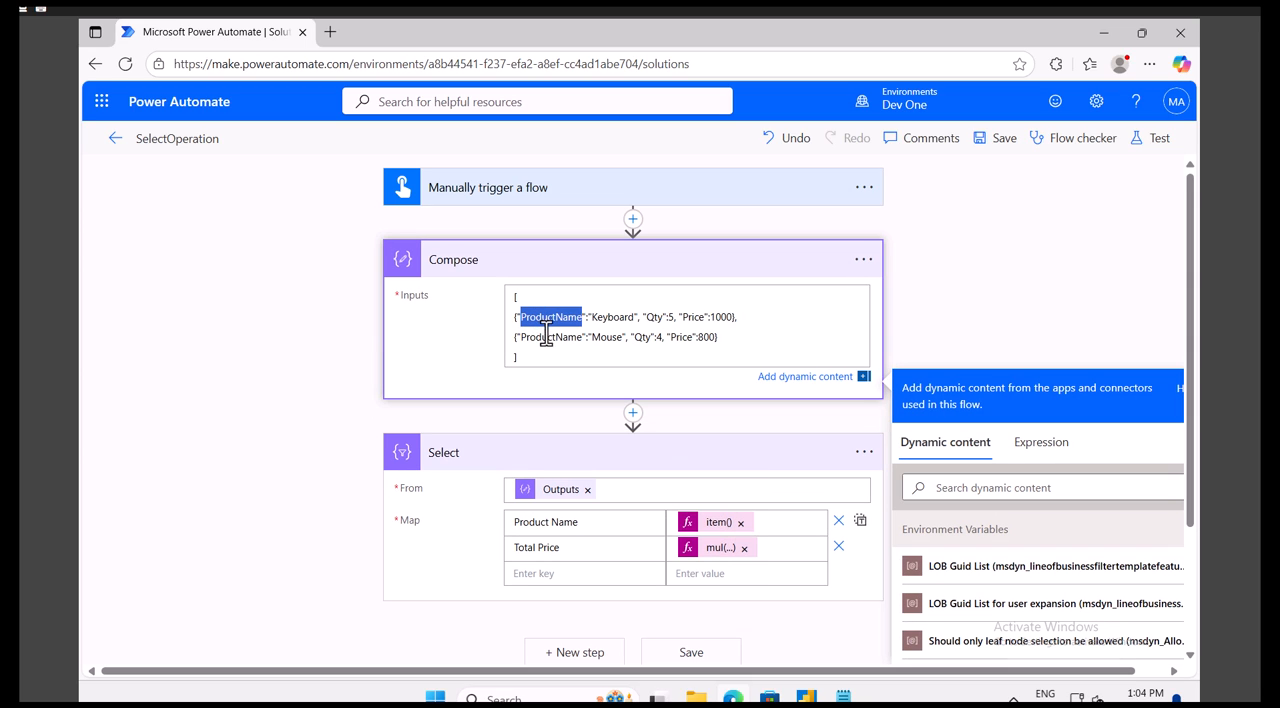
pyautogui.doubleClick(653, 316)
pyautogui.click(722, 550)
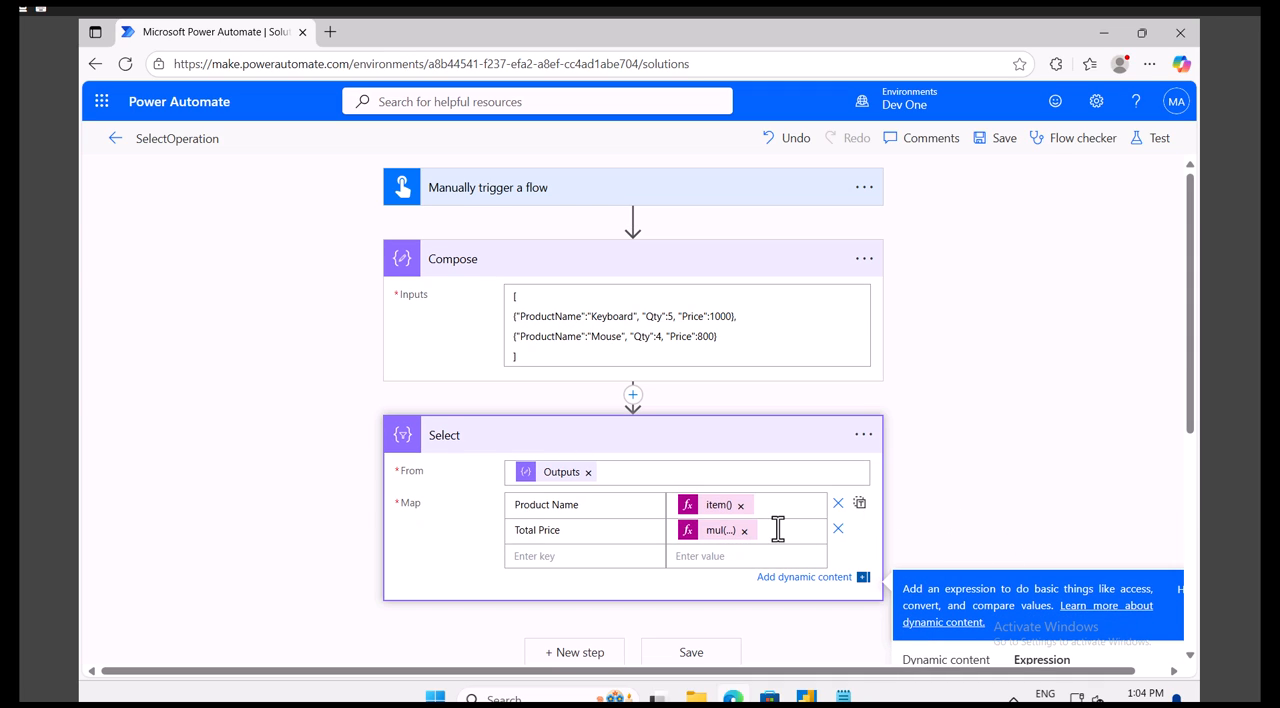
pyautogui.doubleClick(705, 532)
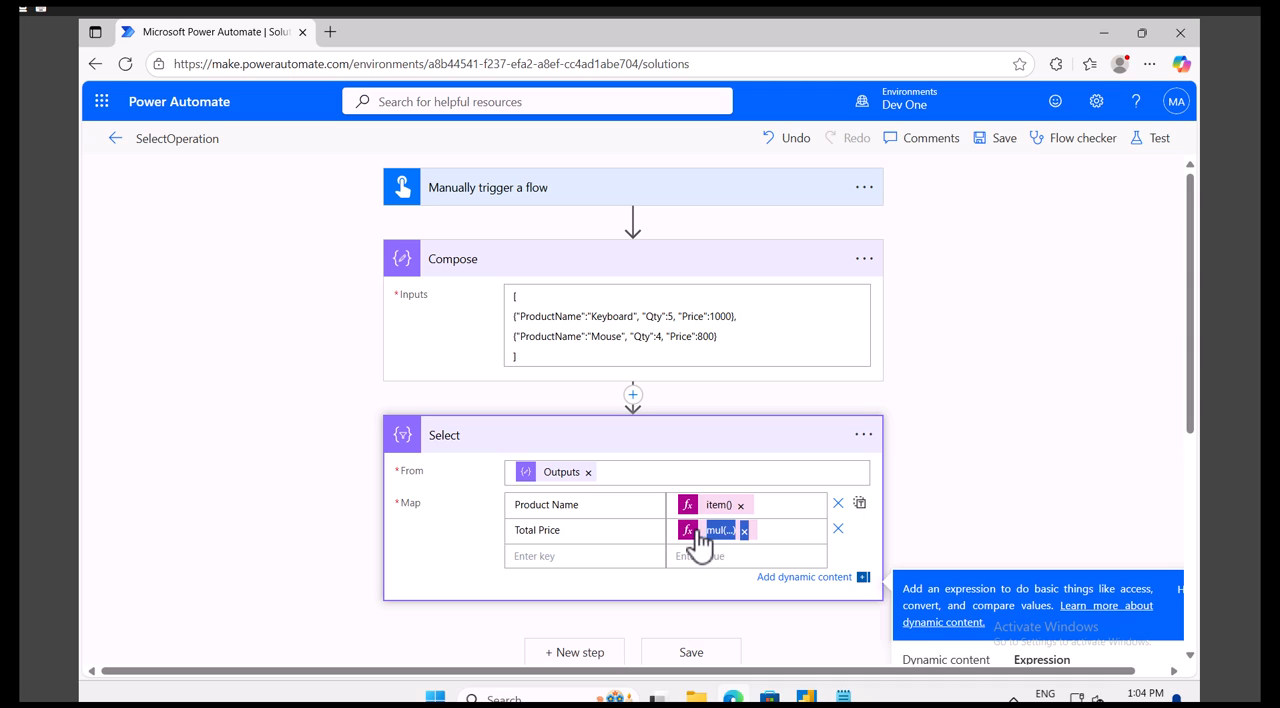
# - Show the Select action's code view and copy the mul expression from its Total Price entry
pyautogui.click(862, 440)
pyautogui.click(938, 628)
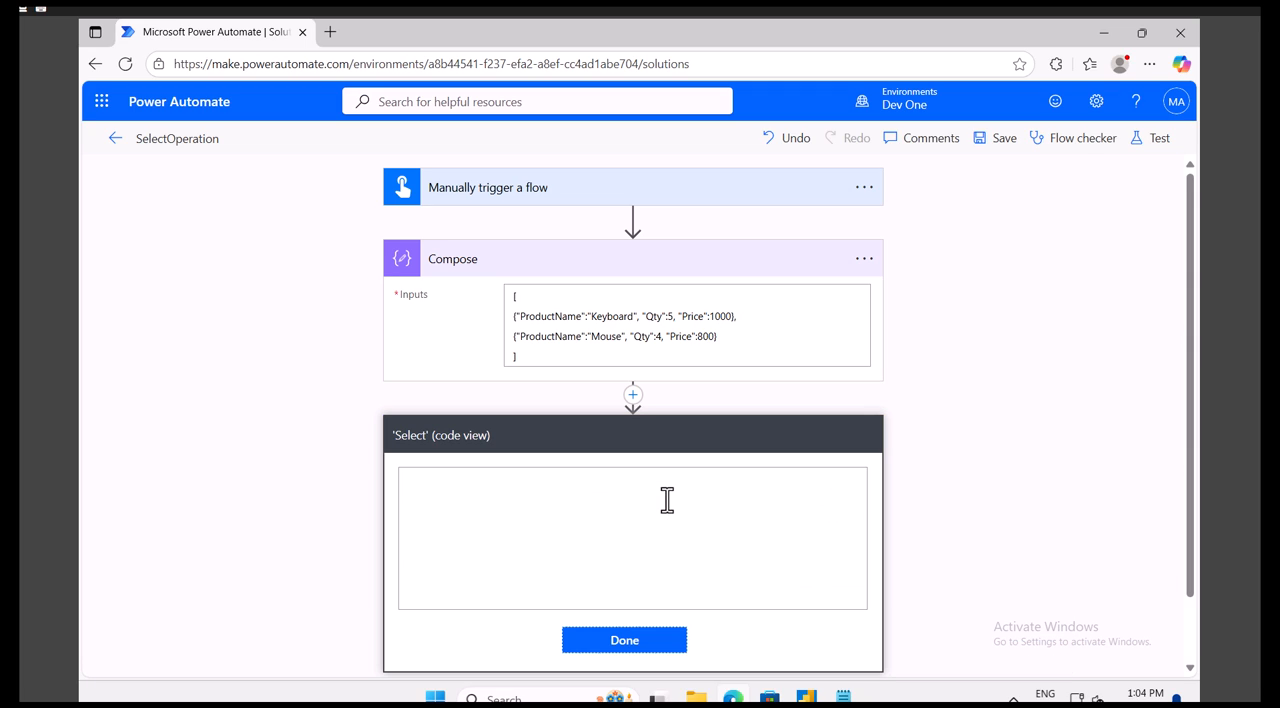
pyautogui.moveTo(609, 550); pyautogui.dragTo(819, 546)
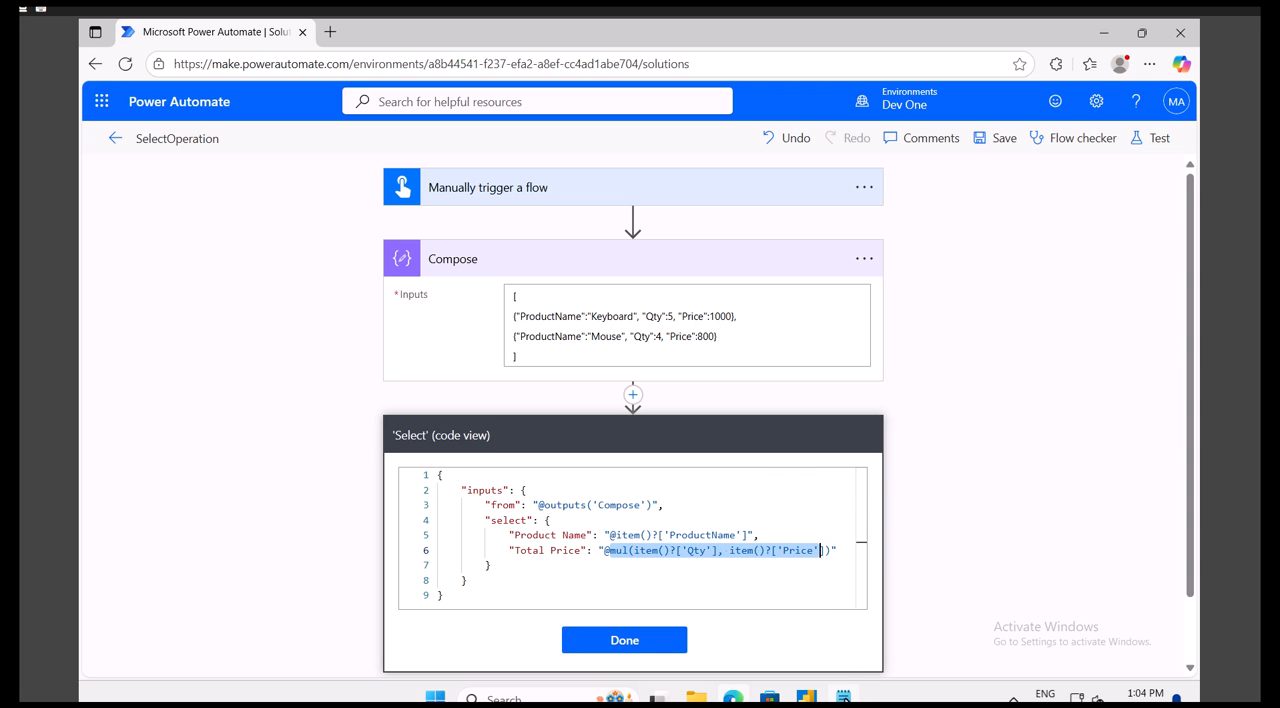
# - Record mul(item()?['Qty'], item()?['Price']) below the output in Notepad, and close the Select action's code view in Power Automate
pyautogui.hotkey('alt', 'Tab')
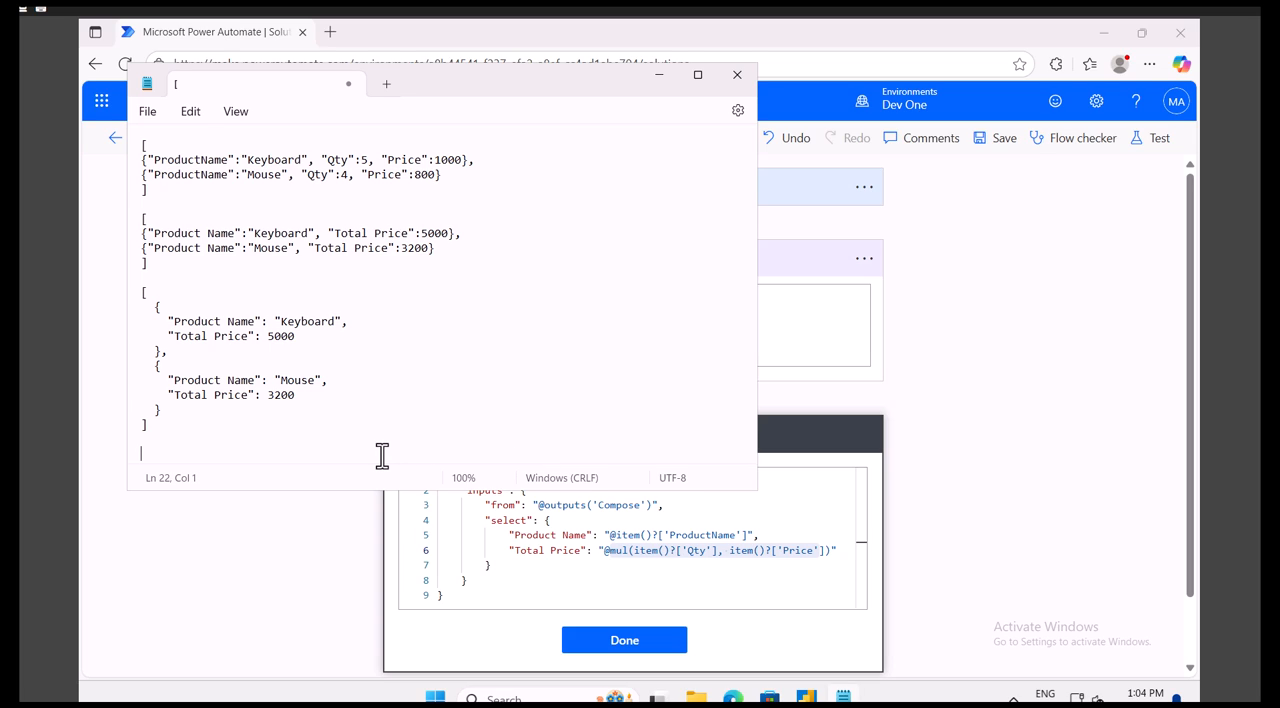
pyautogui.write("mul(item()?['Qty'], item()?['Price'")
pyautogui.moveTo(260, 454); pyautogui.dragTo(169, 454)
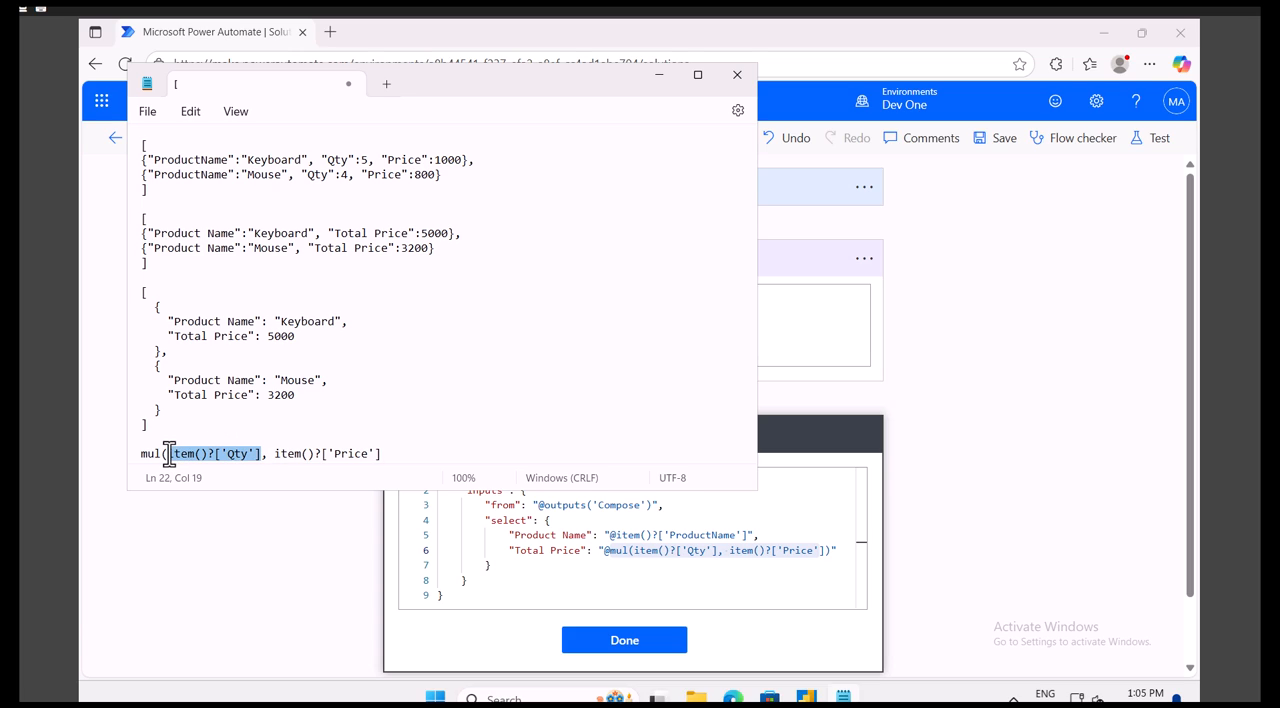
pyautogui.click(387, 454)
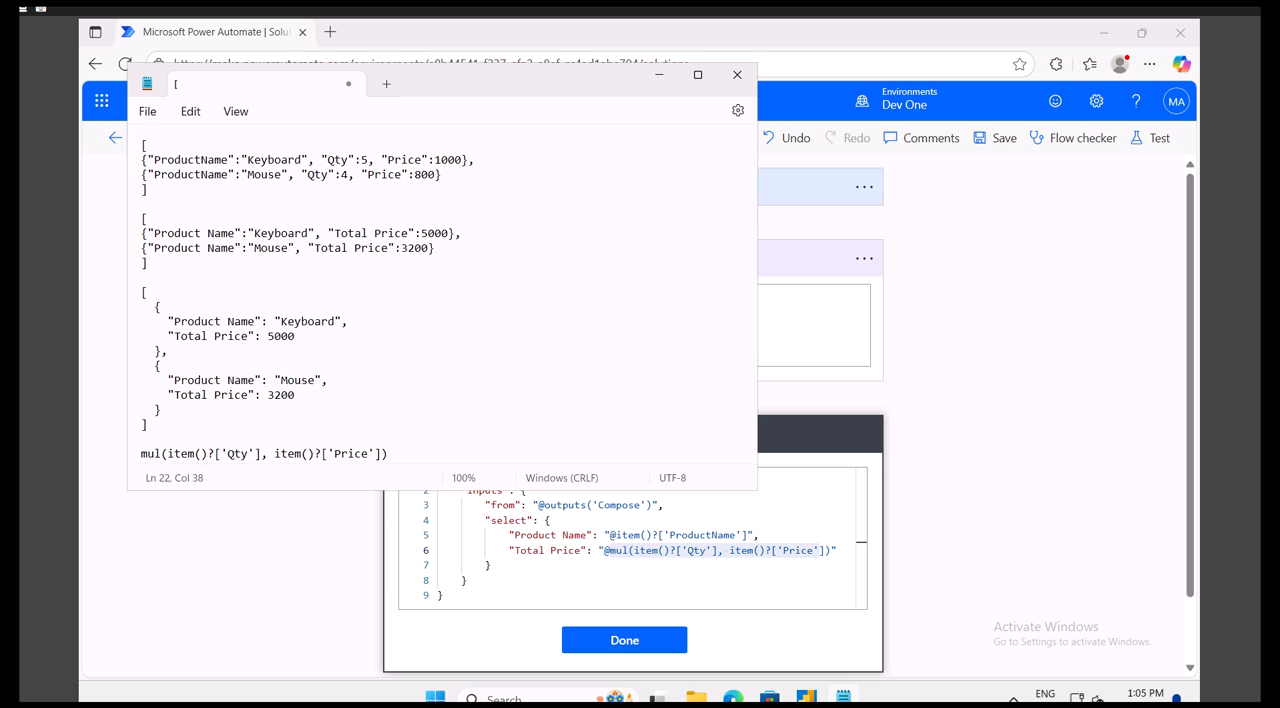
pyautogui.doubleClick(152, 454)
pyautogui.click(574, 555)
pyautogui.click(628, 642)
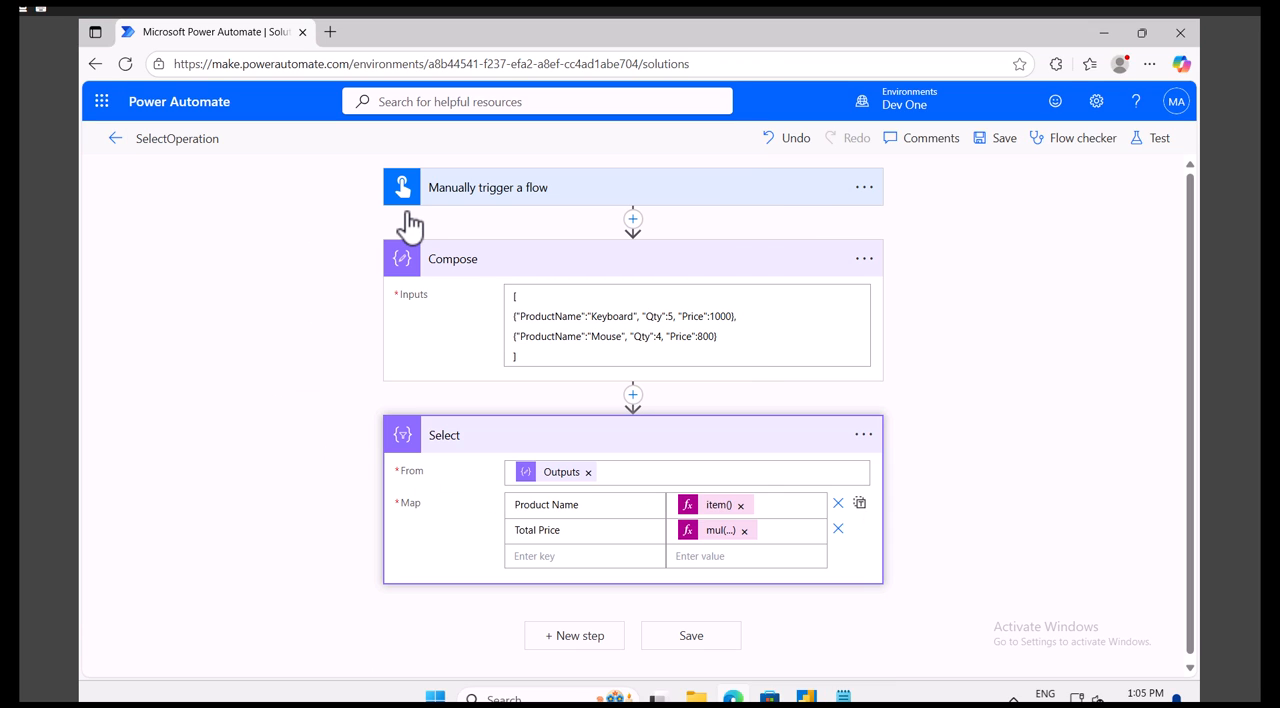